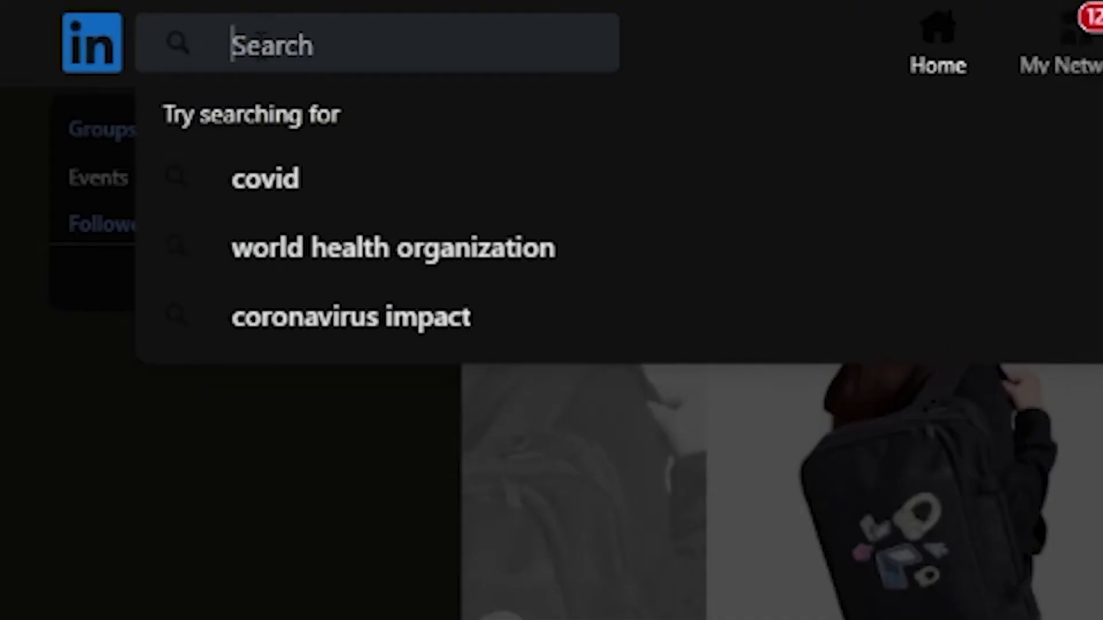
Search LinkedIn for 'content marketing' and review the suggested results
text(content market)
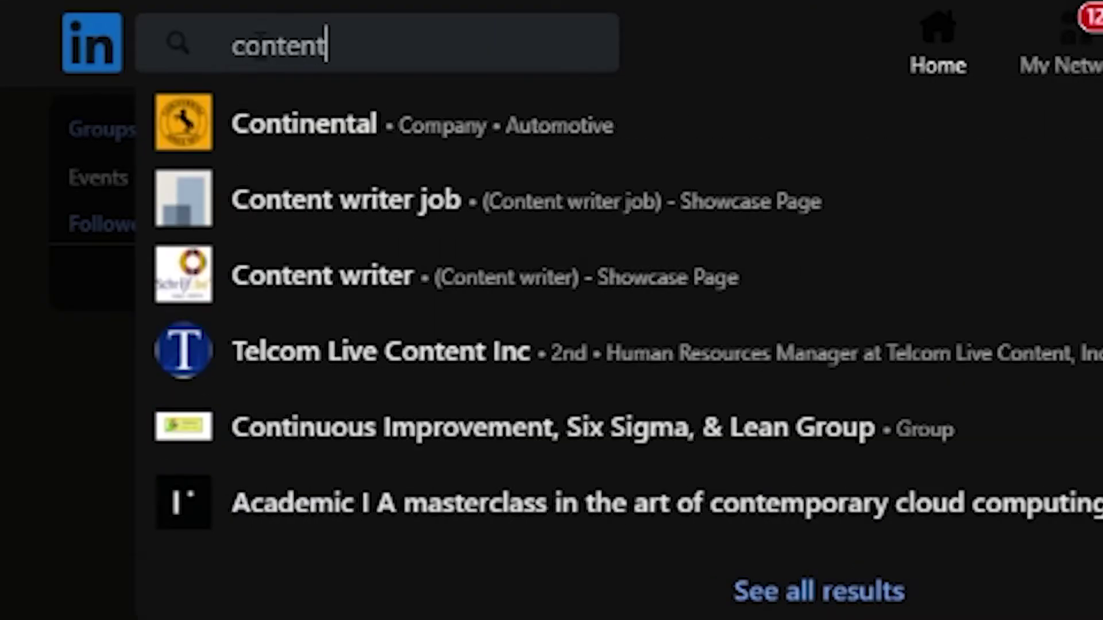
text(ing)
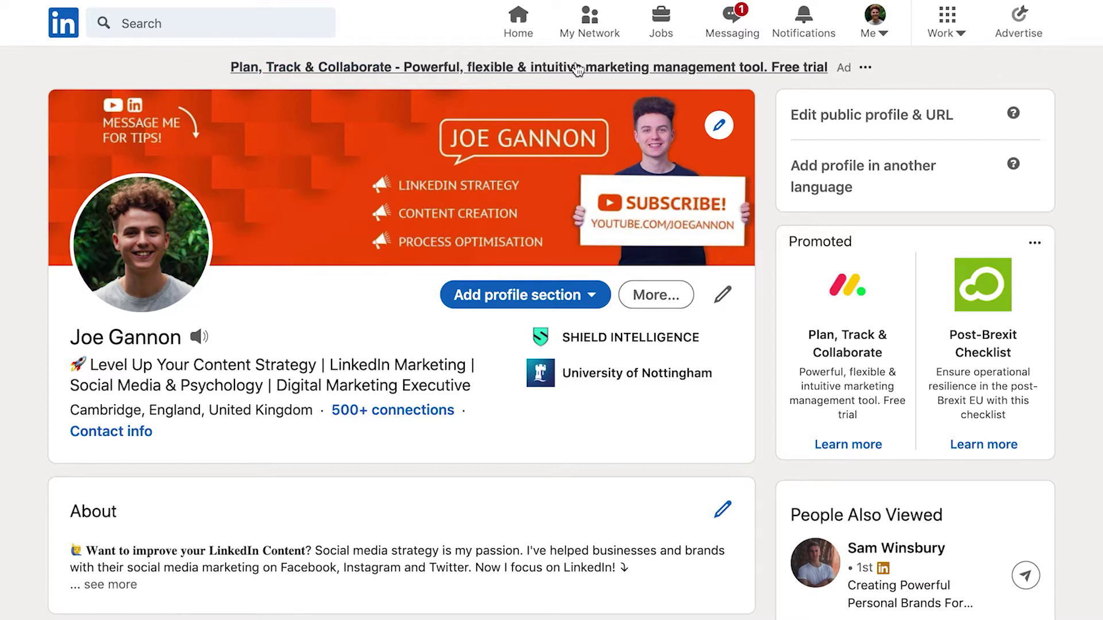
scroll(30, 350, down, 10)
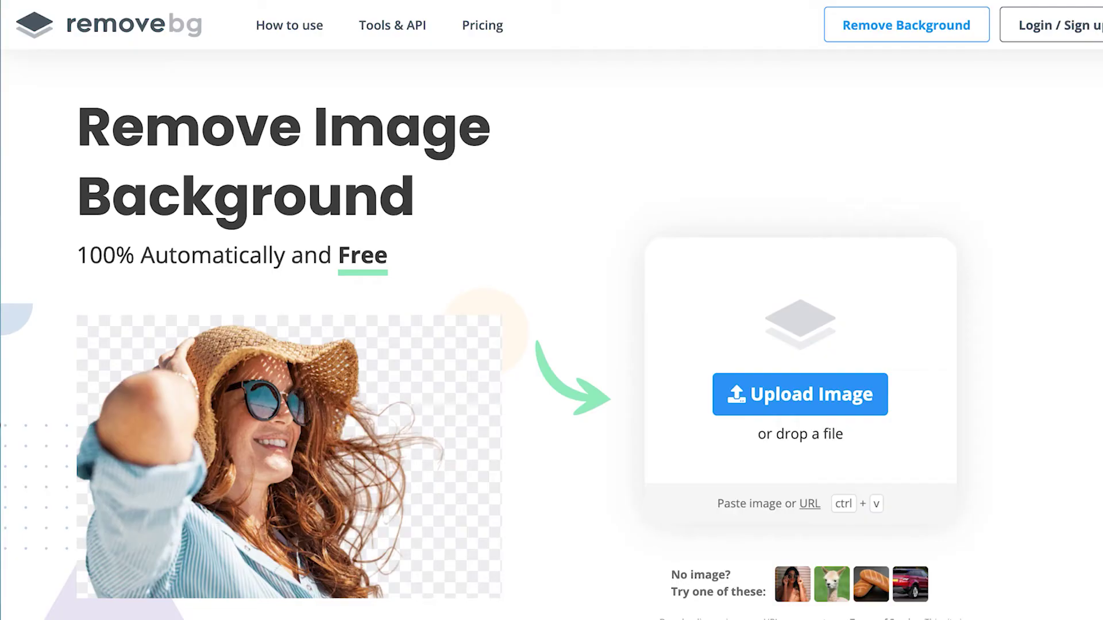
Upload the headshot to remove.bg for background removal and start a new Canva design
click(812, 409)
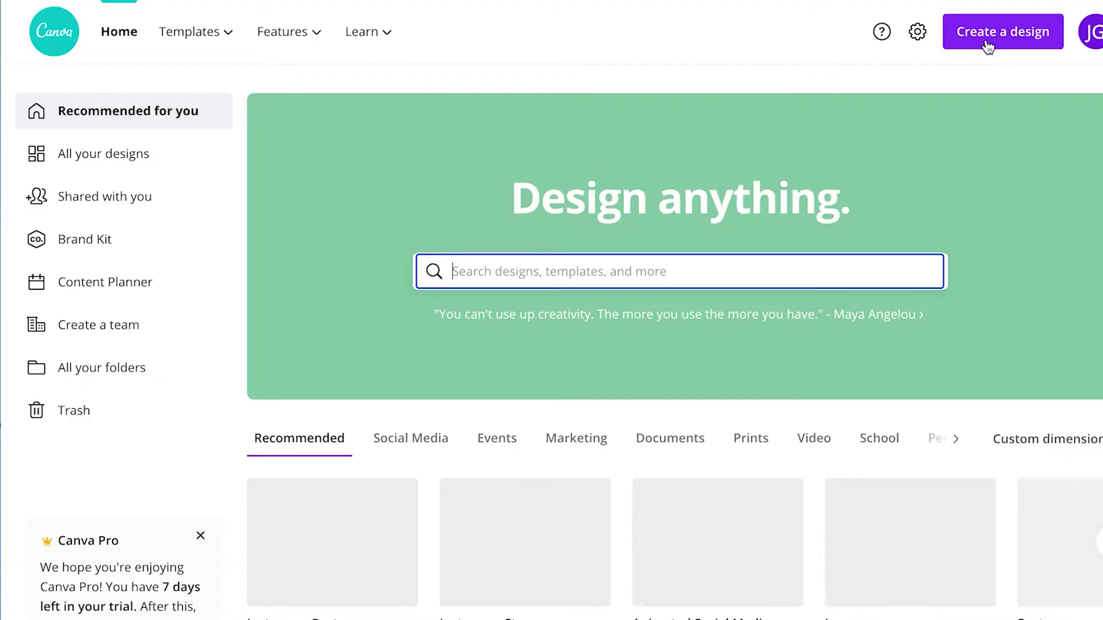
click(988, 41)
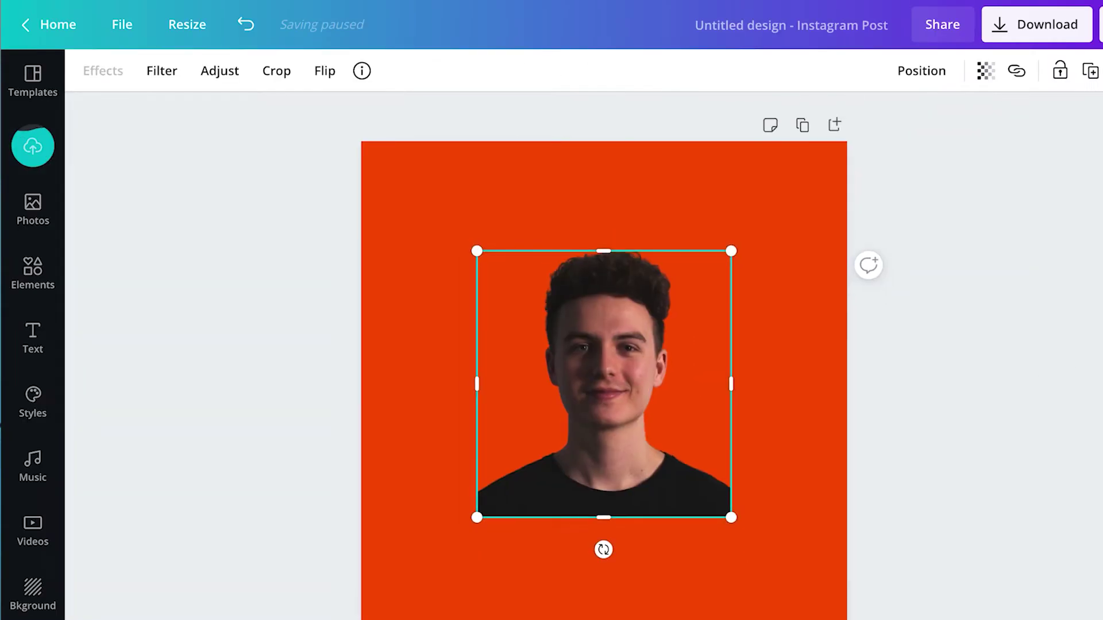
Move the cutout to the top-left and enlarge it to about 998 × 1,046, then start the download
drag(503, 255, 472, 220)
drag(615, 408, 877, 599)
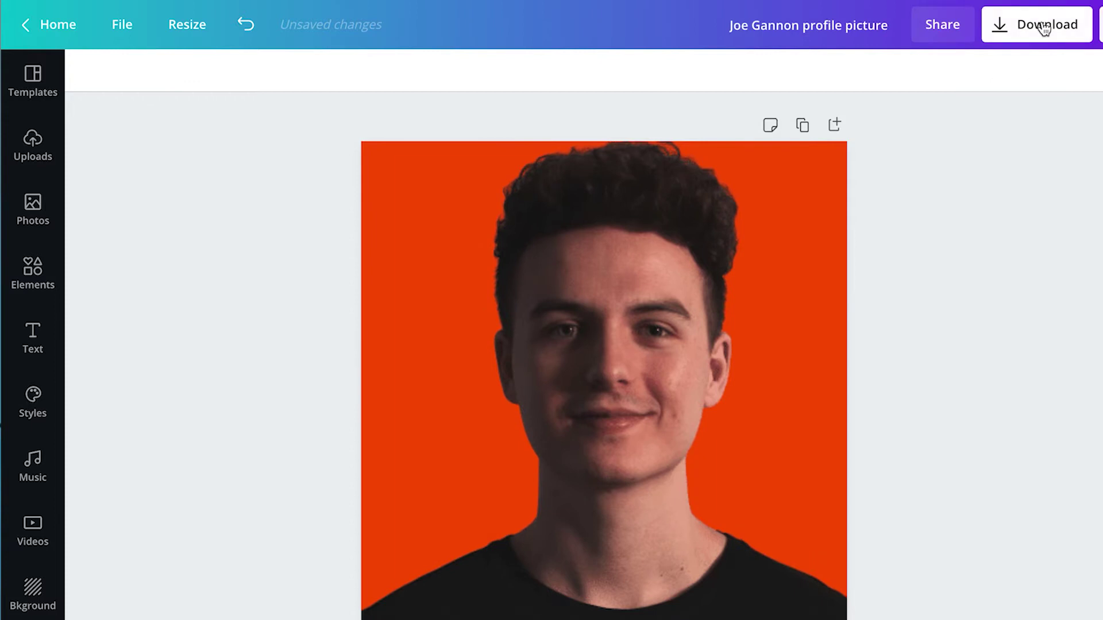
click(975, 27)
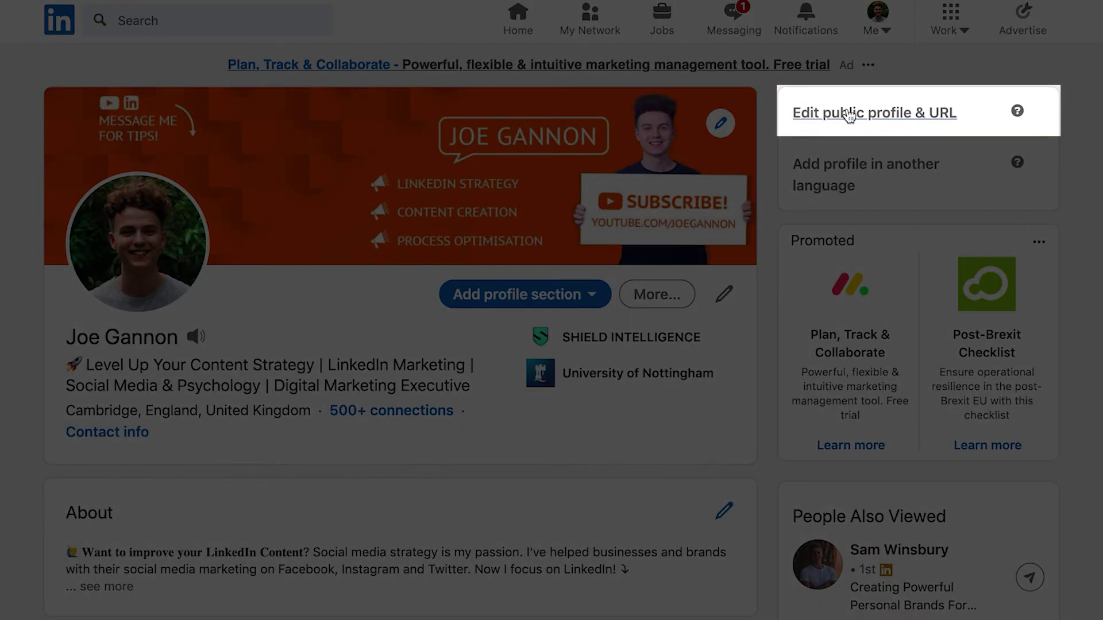
click(940, 114)
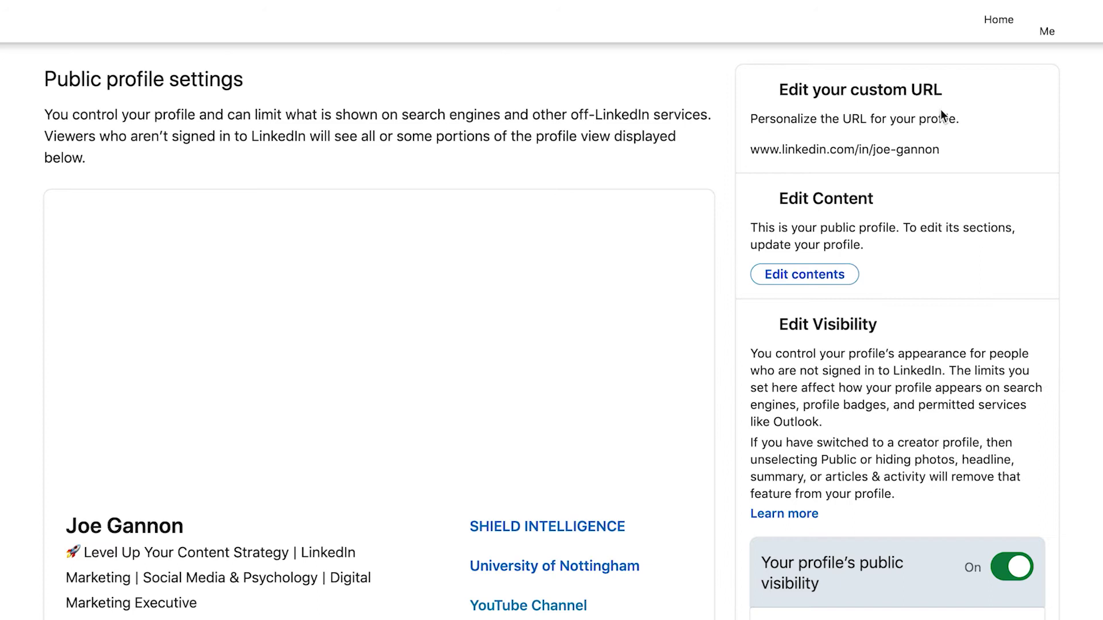
scroll(942, 115, down, 1)
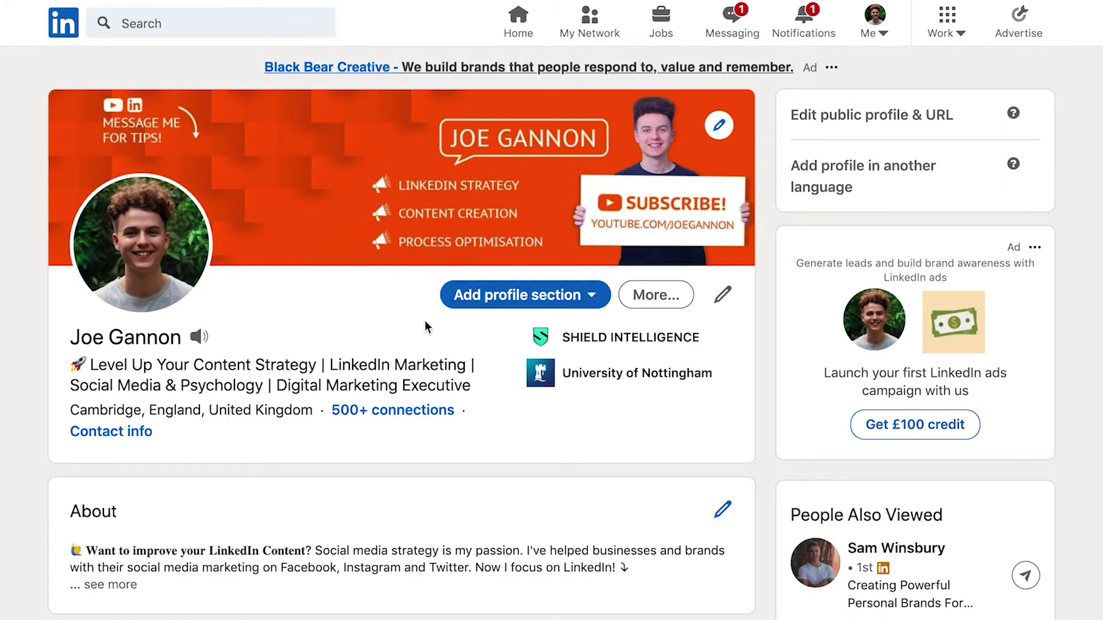
Check the Intro, About and Featured section options, then jump to Skills & Endorsements
click(598, 295)
click(613, 342)
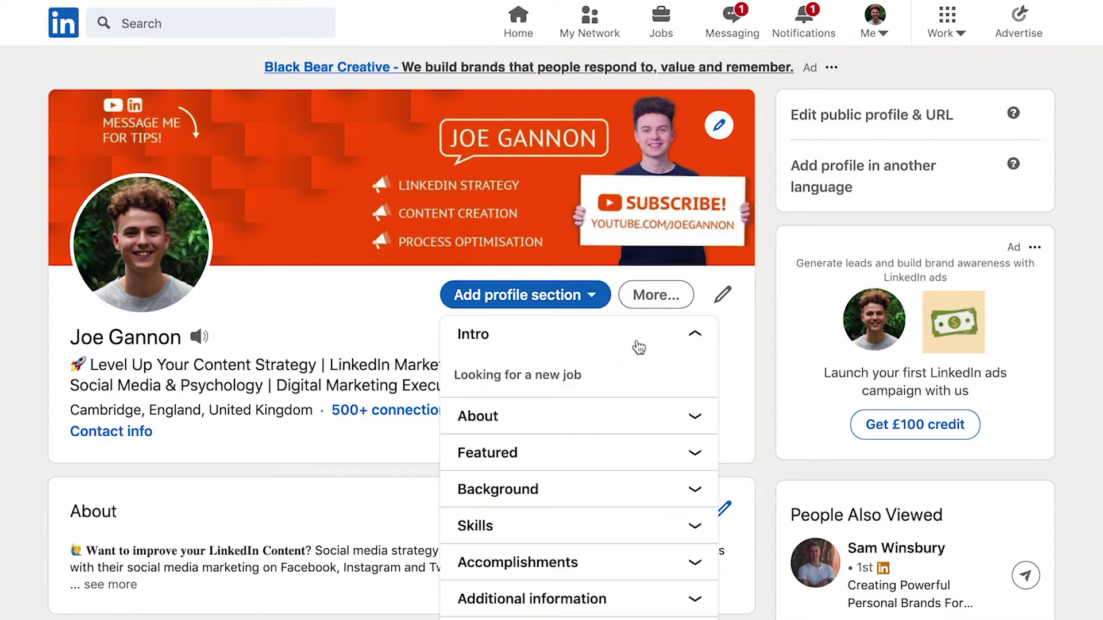
click(636, 370)
scroll(639, 372, down, 2)
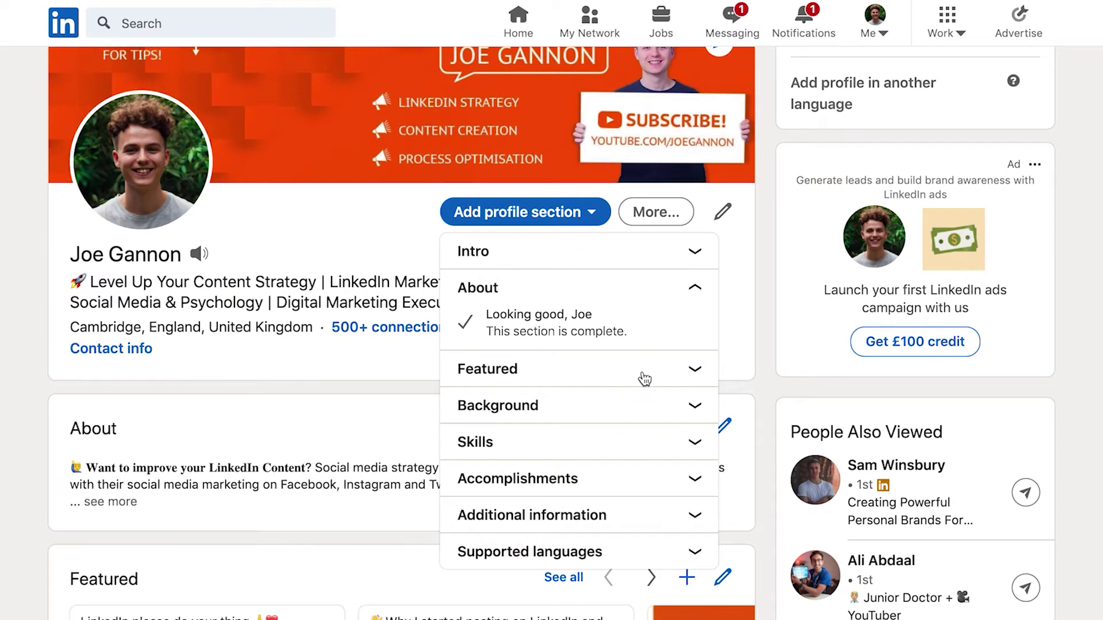
click(640, 375)
scroll(642, 377, down, 3)
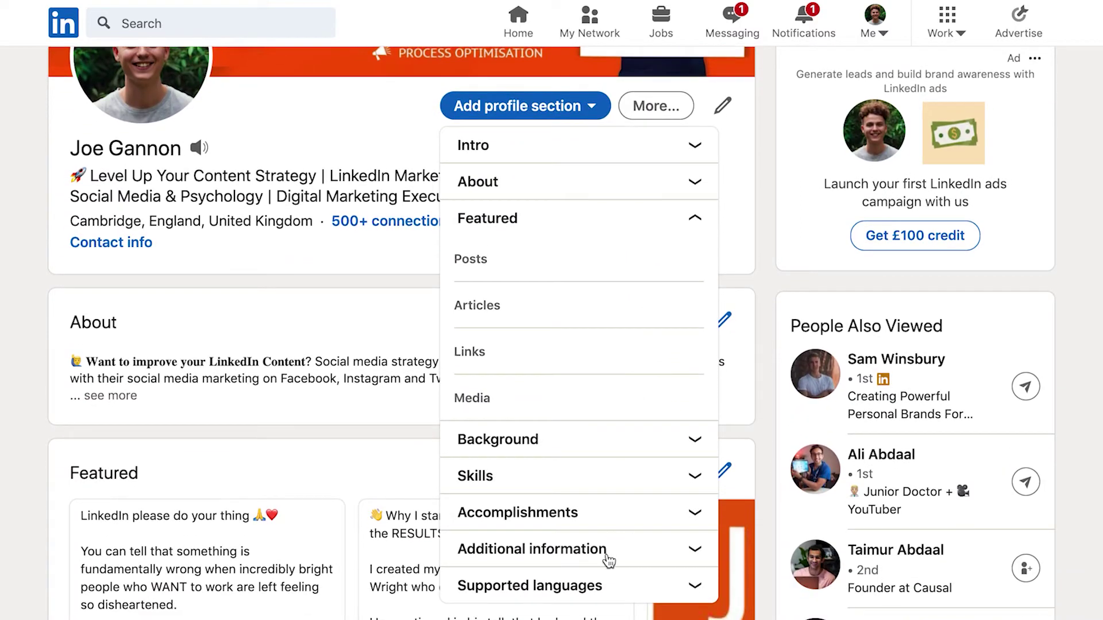
click(608, 486)
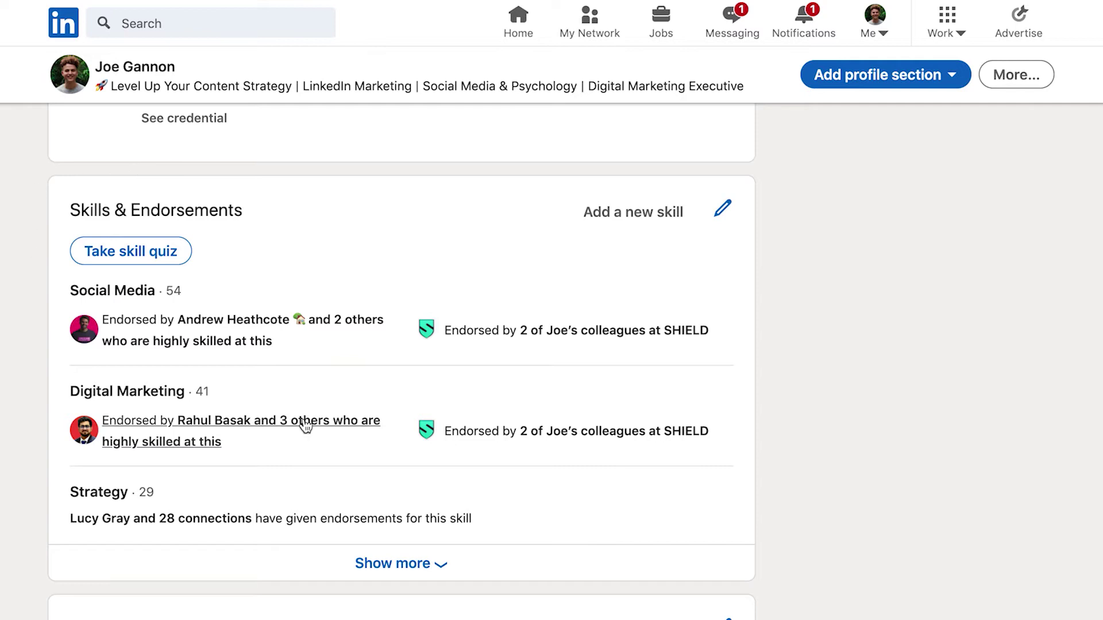
Expand the full skills list and scroll down through the profile
click(381, 557)
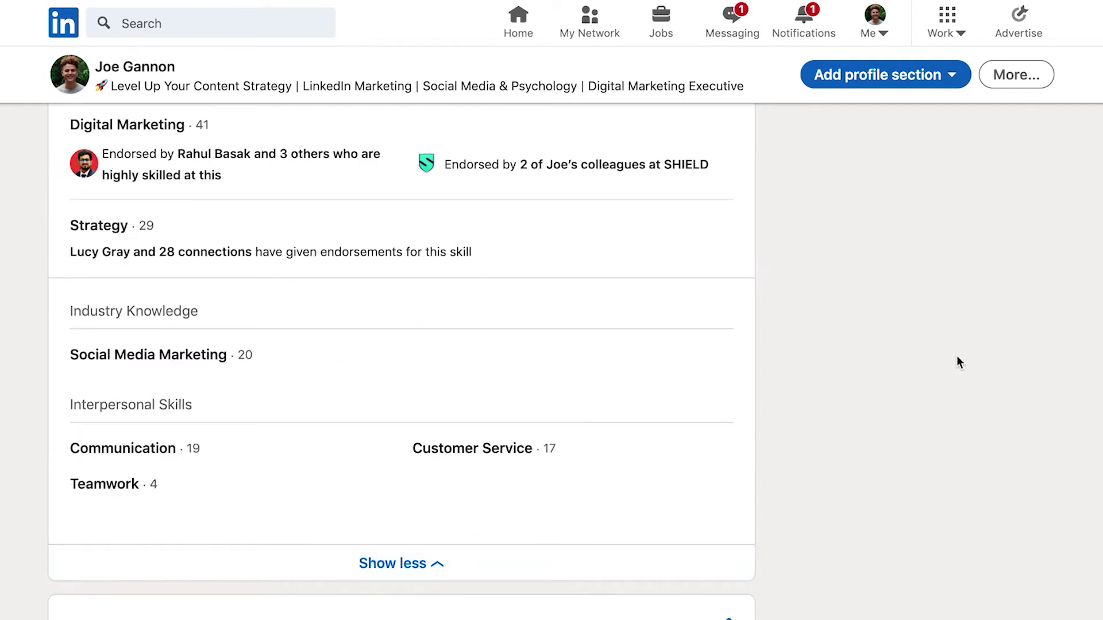
scroll(958, 357, down, 8)
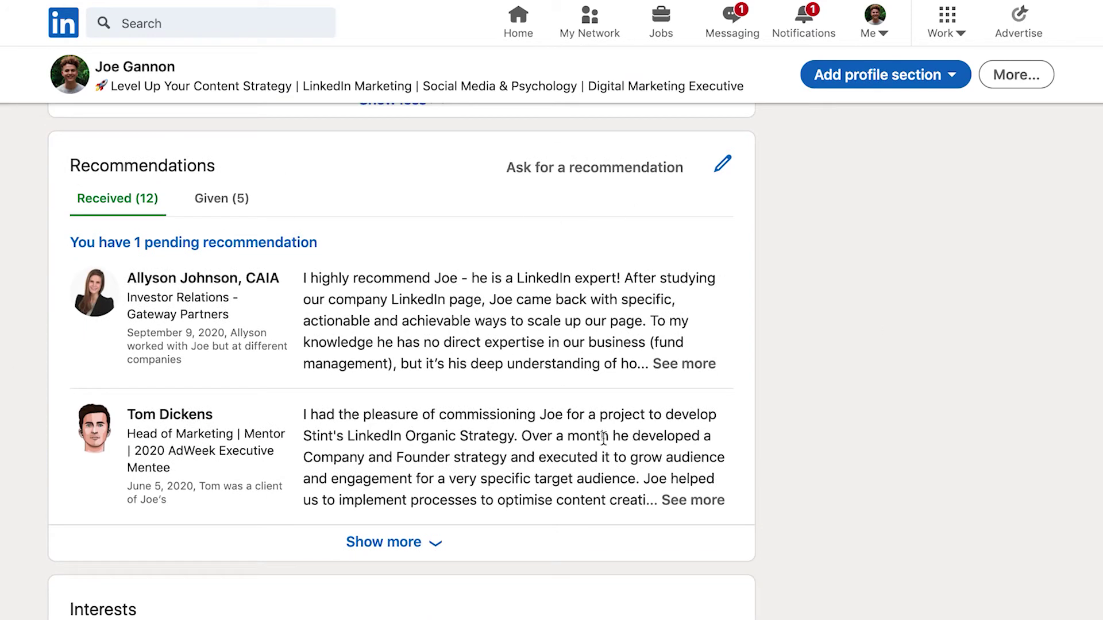
scroll(815, 382, up, 15)
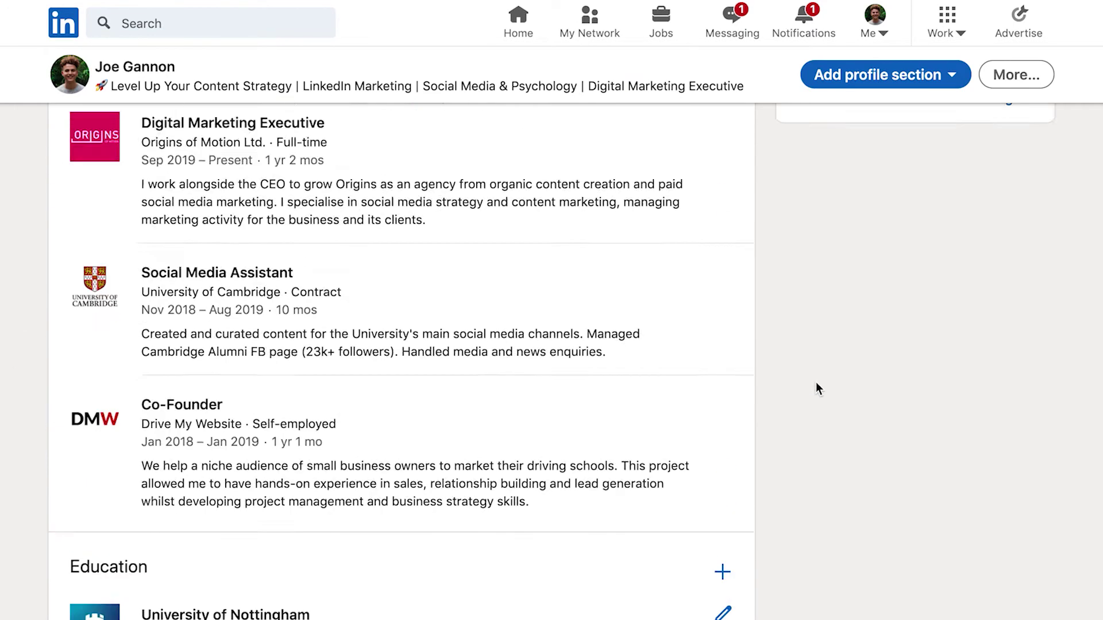
scroll(1092, 355, down, 10)
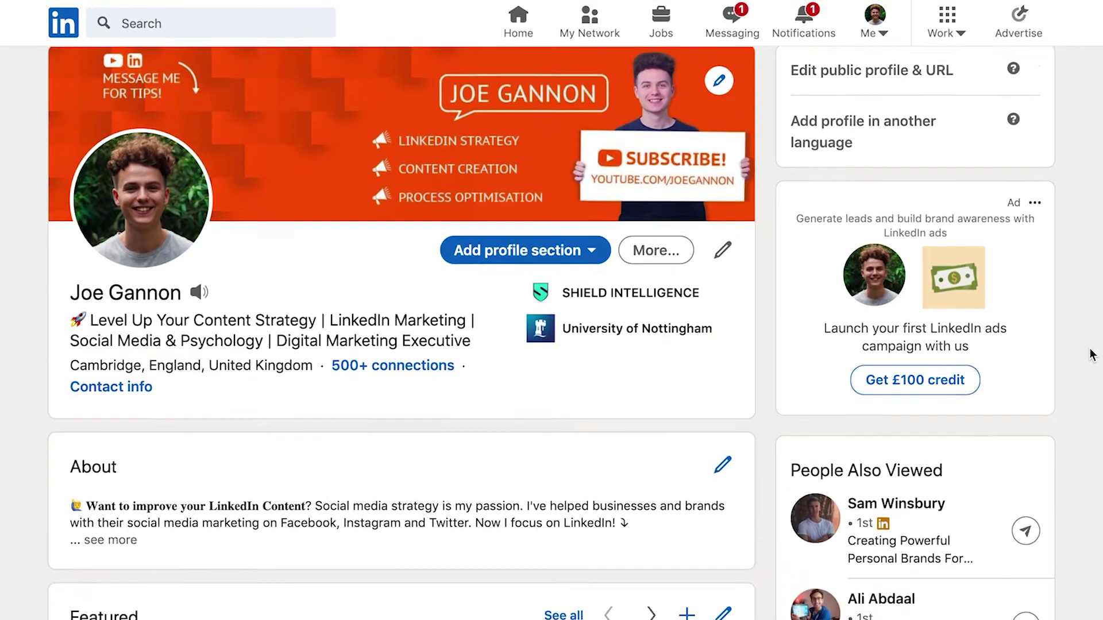
scroll(1092, 354, down, 15)
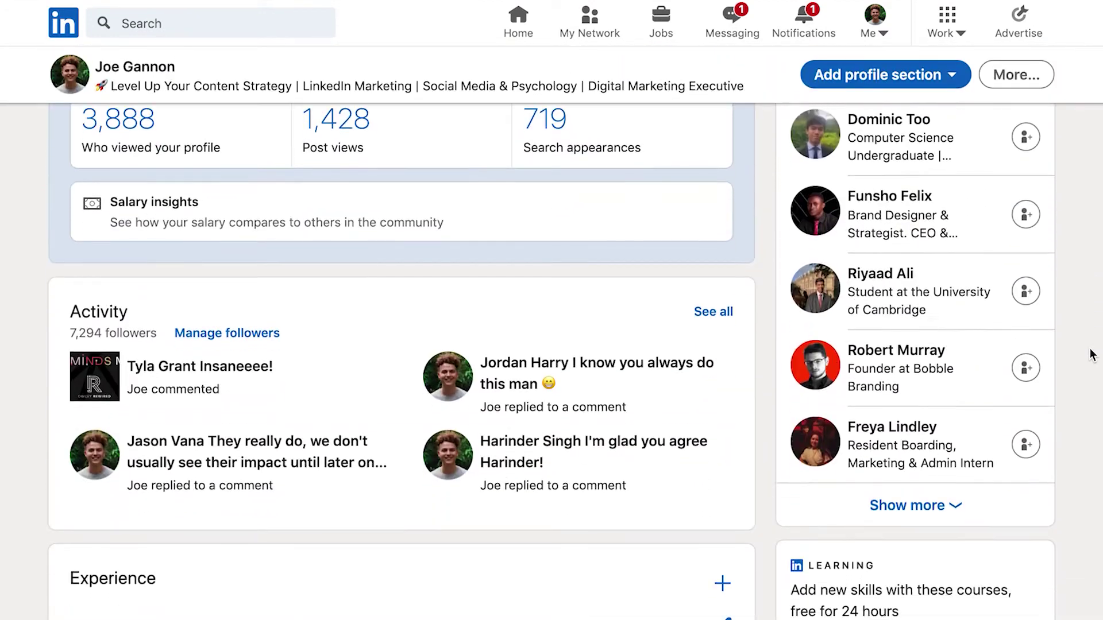
scroll(1064, 254, down, 2)
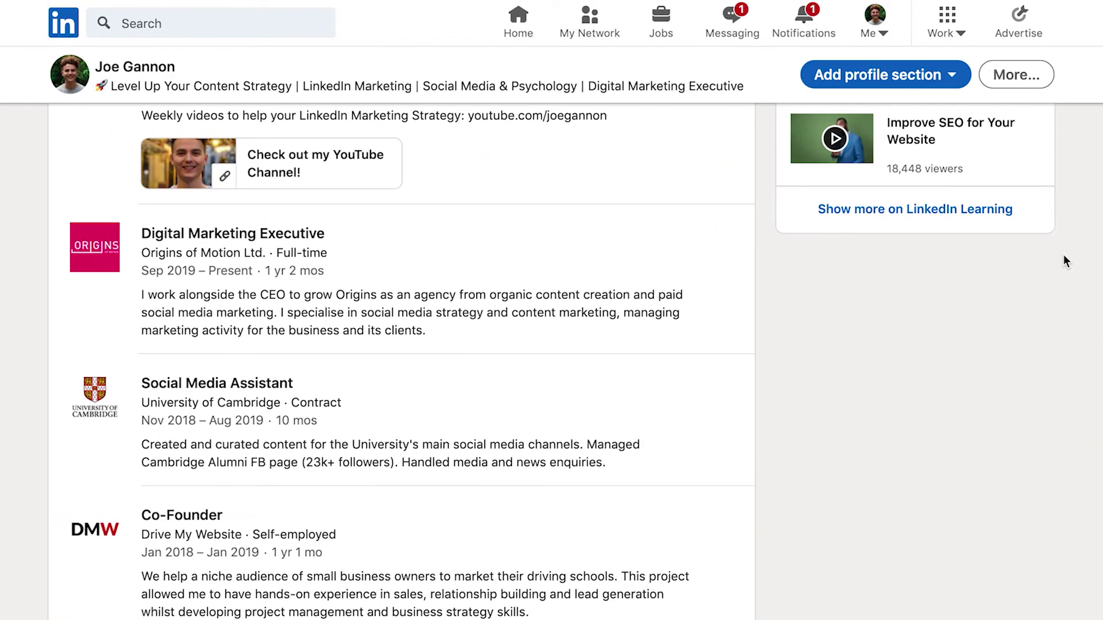
scroll(1063, 254, down, 8)
scroll(1063, 256, down, 15)
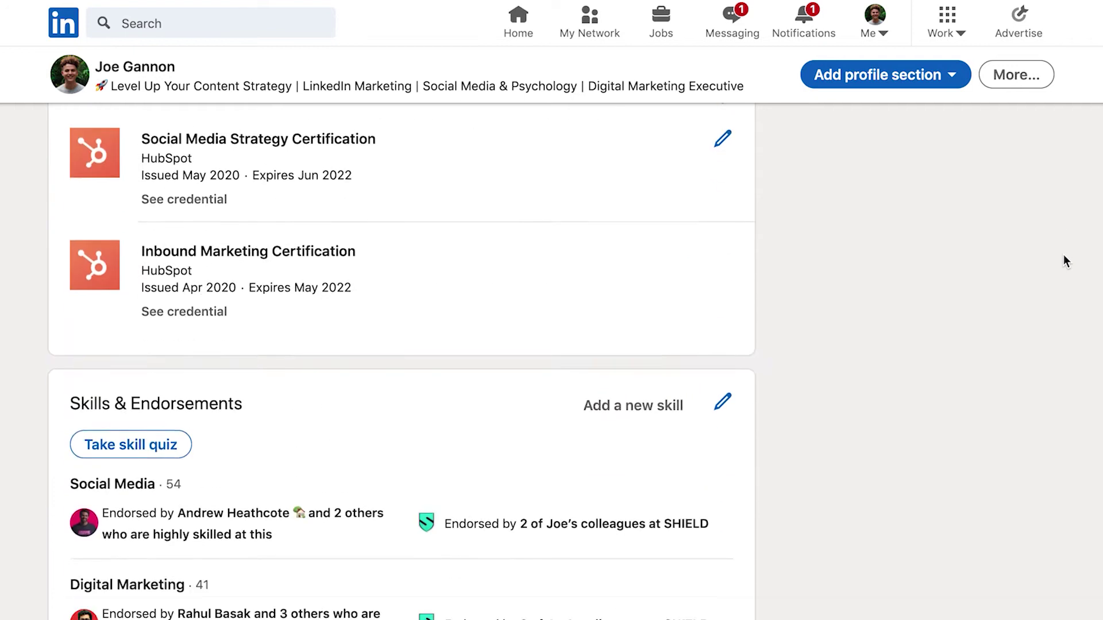
scroll(1063, 254, down, 5)
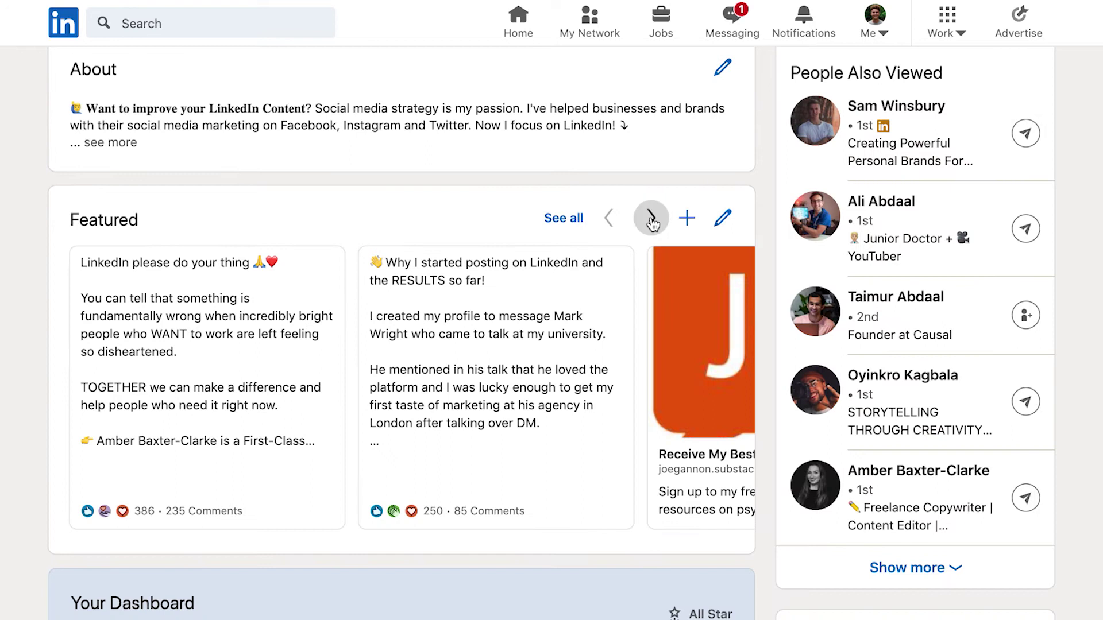
Browse the Featured carousel forward to the last card and back toward the first
click(651, 221)
click(651, 220)
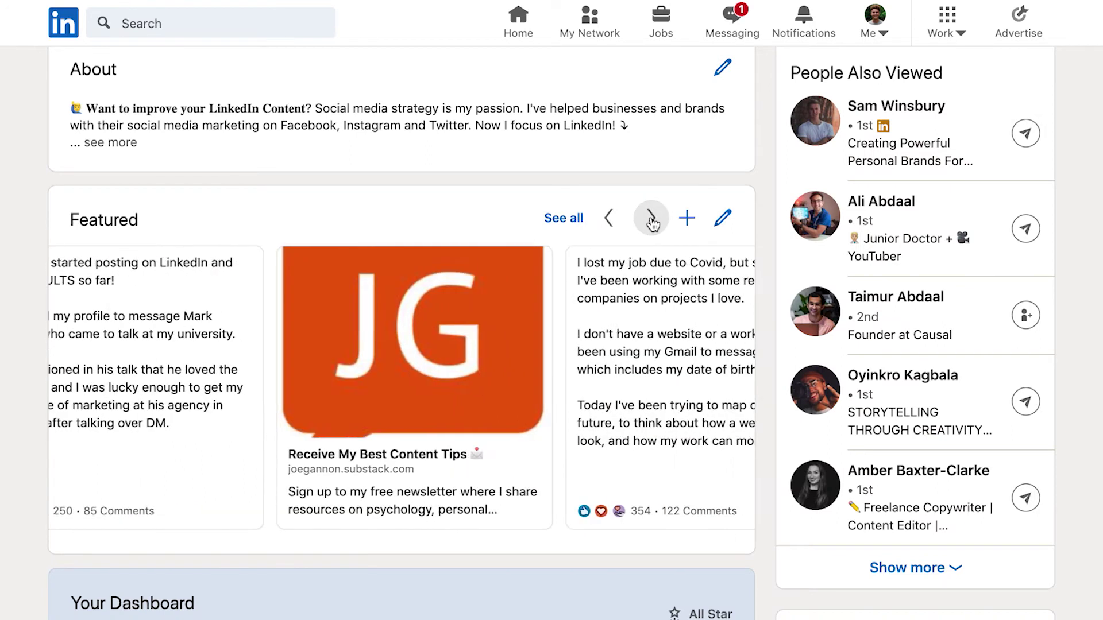
click(652, 220)
click(652, 220)
click(610, 220)
click(611, 220)
click(610, 220)
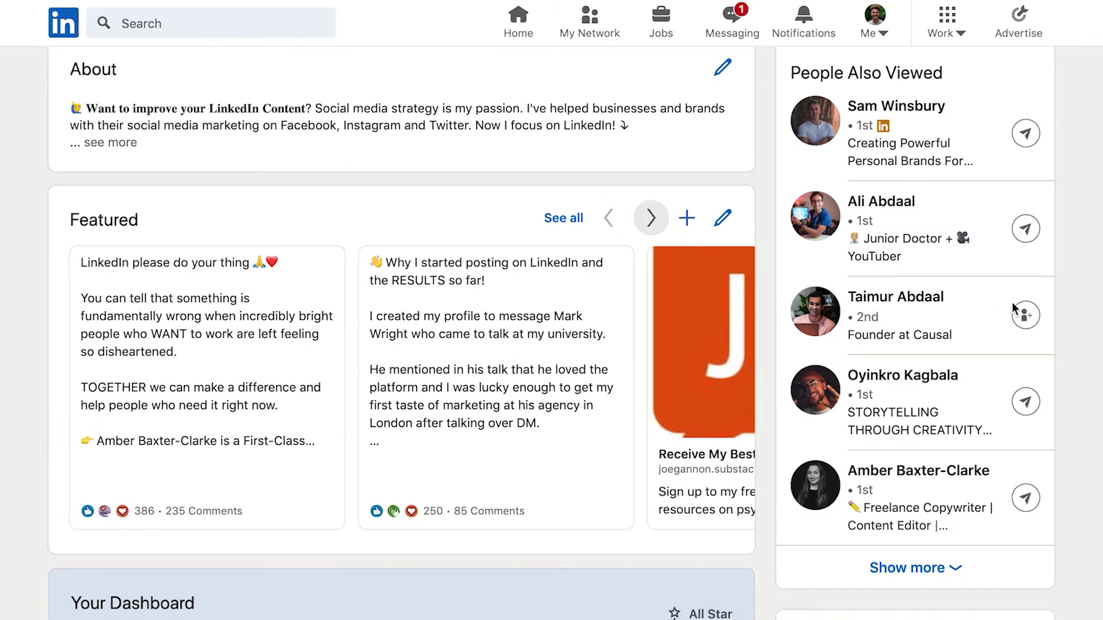
scroll(1093, 339, up, 8)
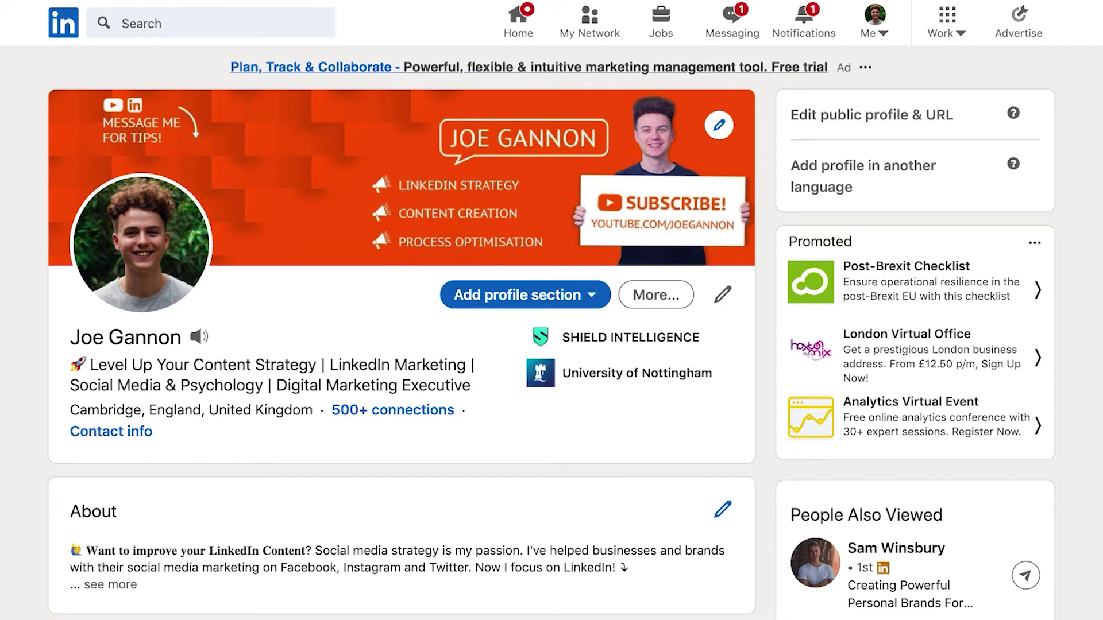
Open Manage invitations from My Network and show the Sent invitations to people
click(590, 23)
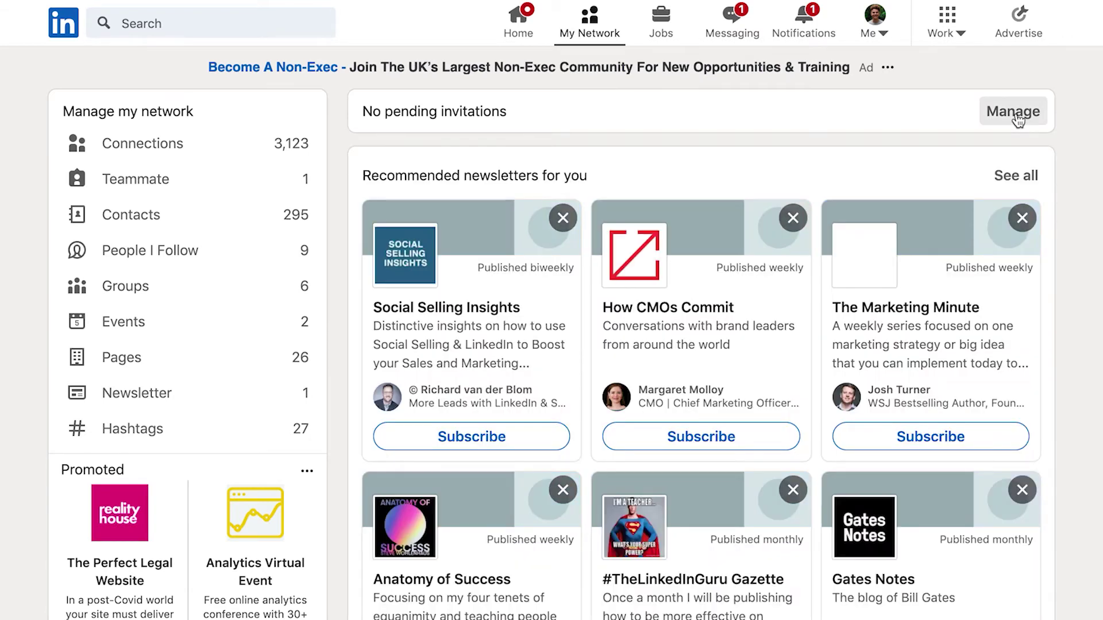
click(1015, 115)
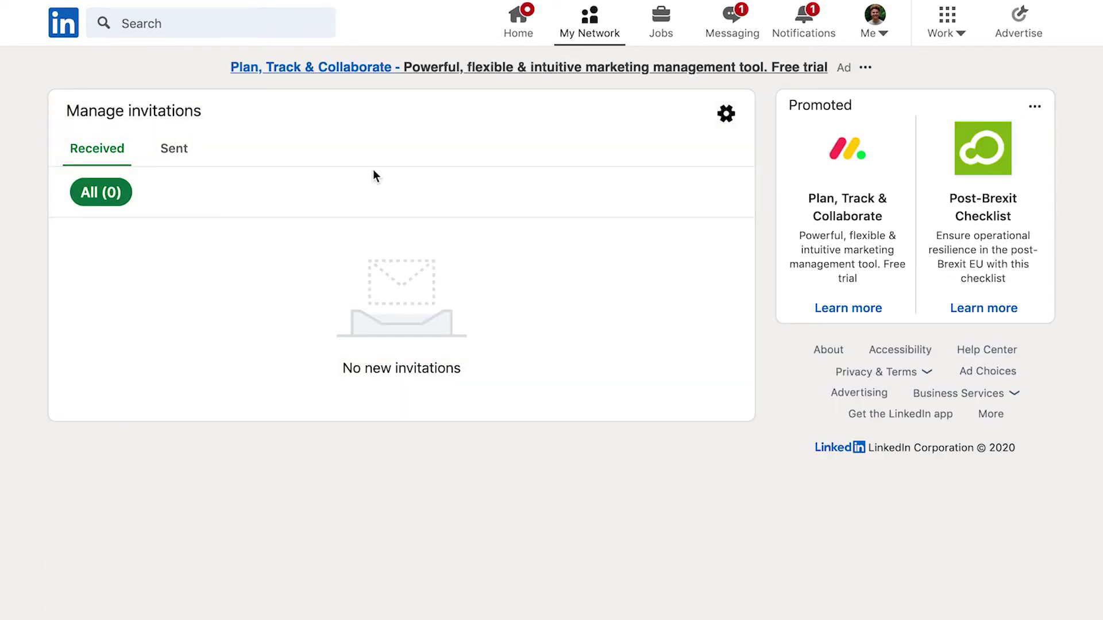
click(175, 150)
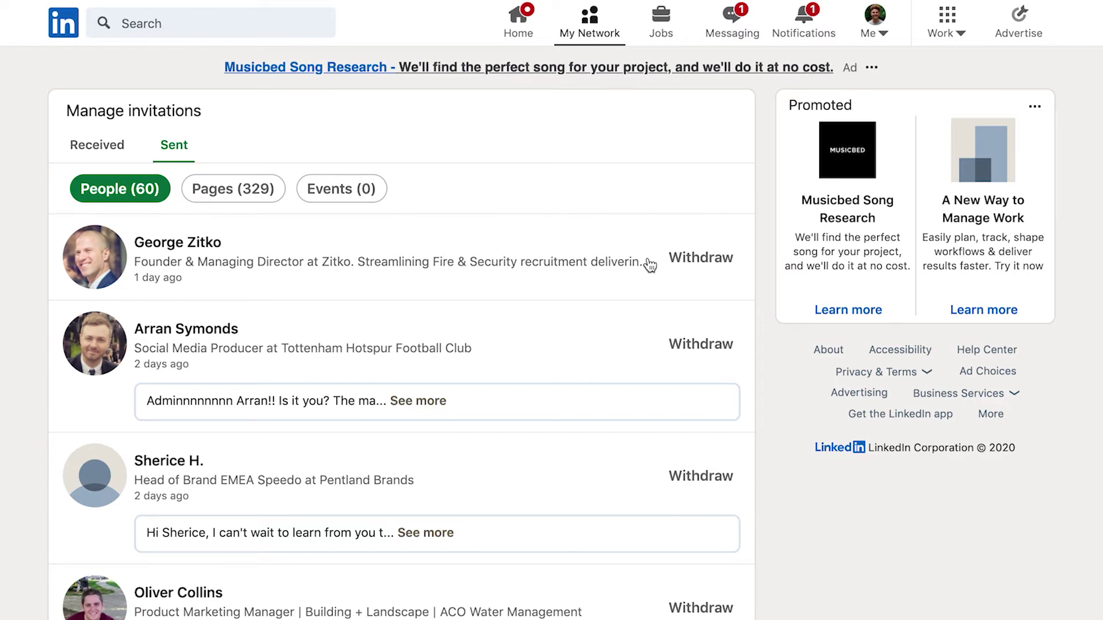
click(875, 23)
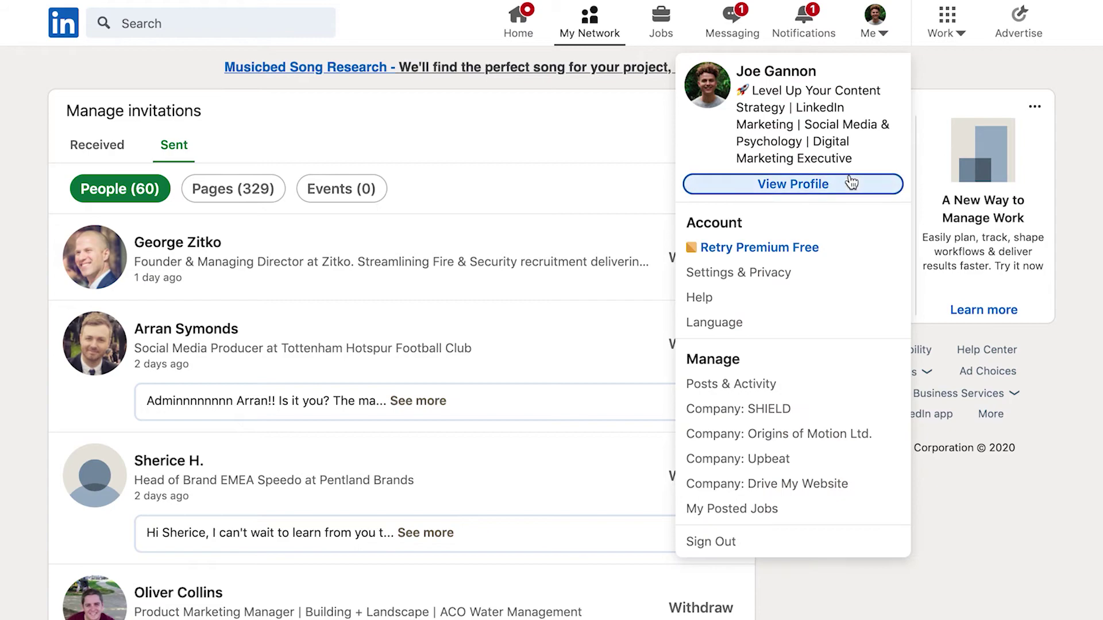
click(851, 183)
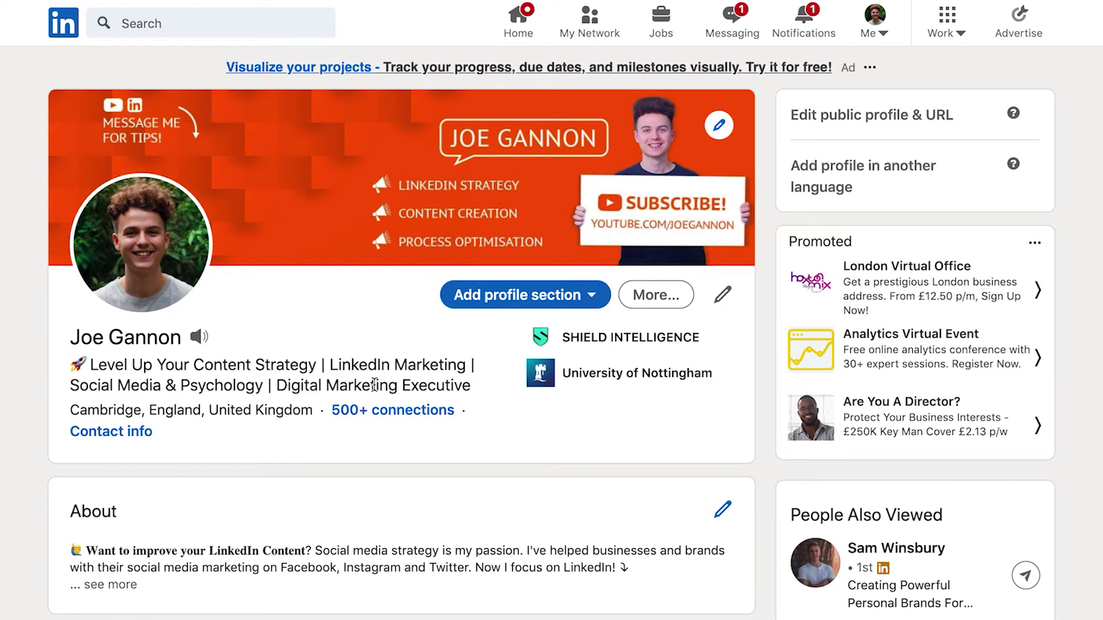
drag(280, 384, 513, 396)
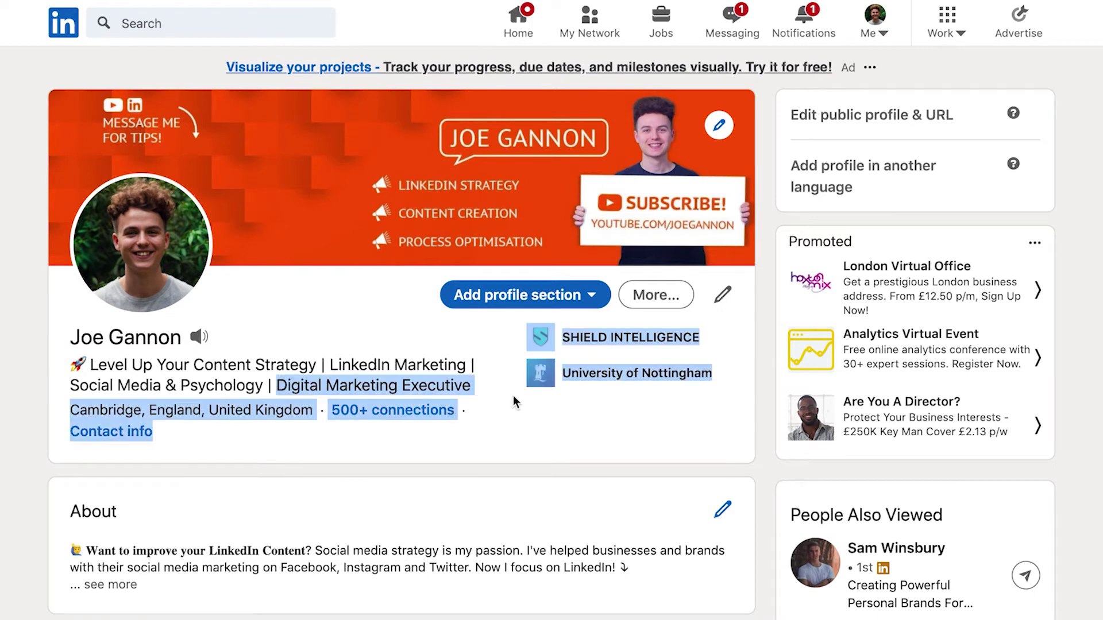
click(373, 459)
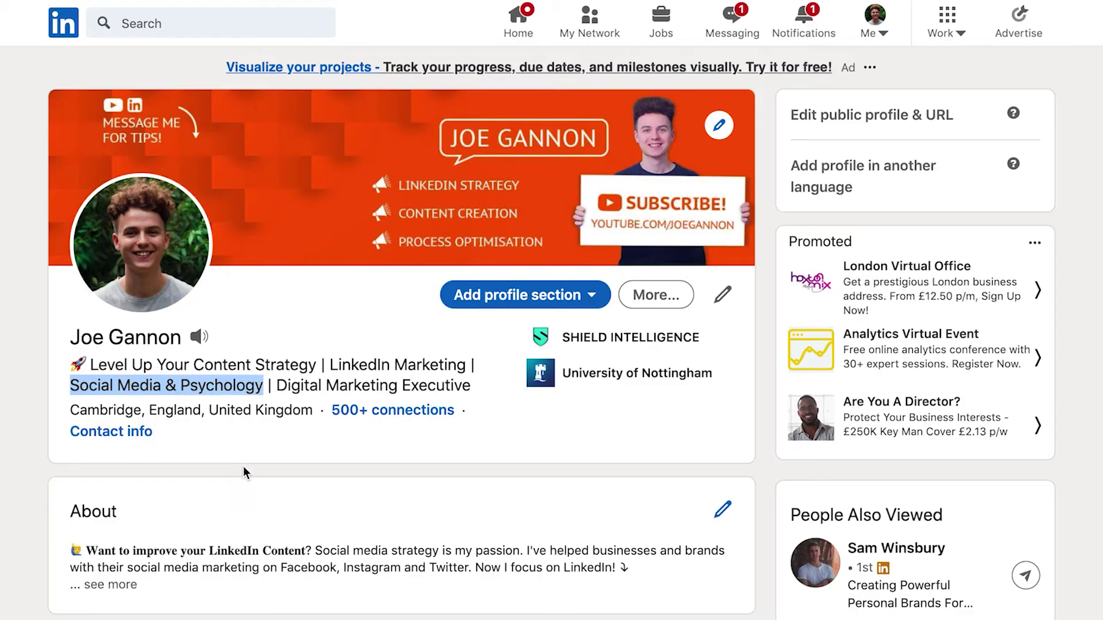
click(243, 466)
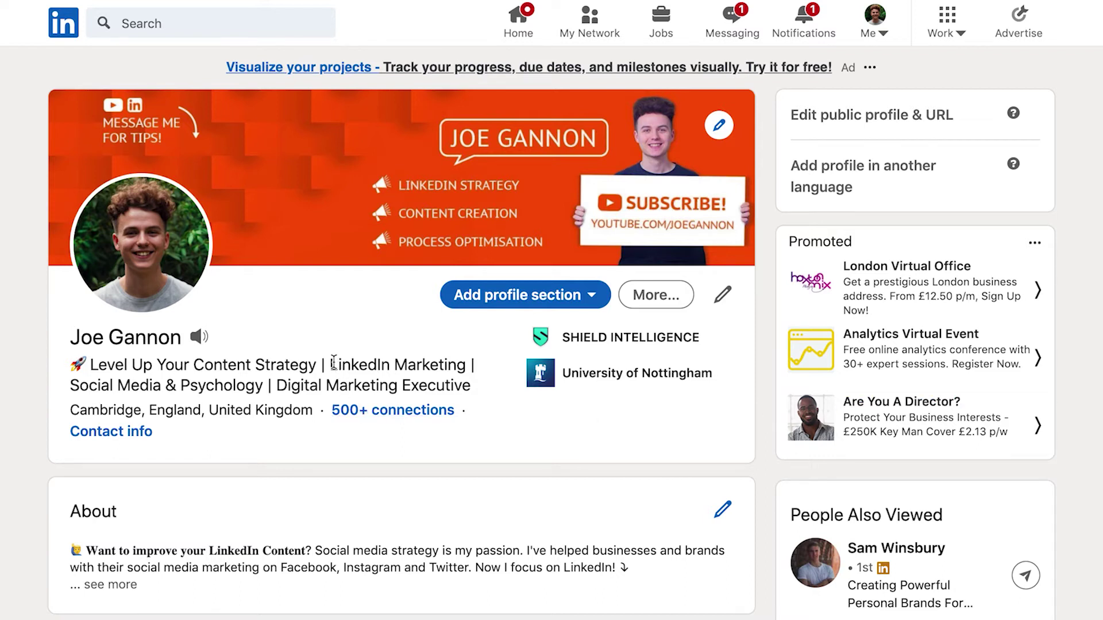
drag(332, 360, 463, 360)
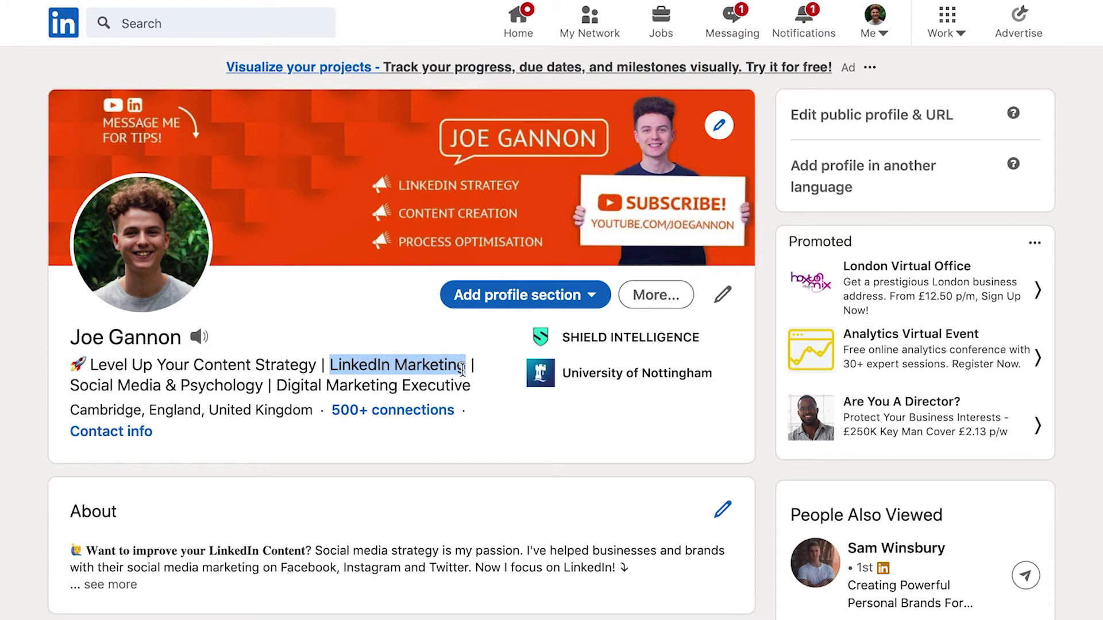
click(454, 507)
drag(313, 548, 440, 548)
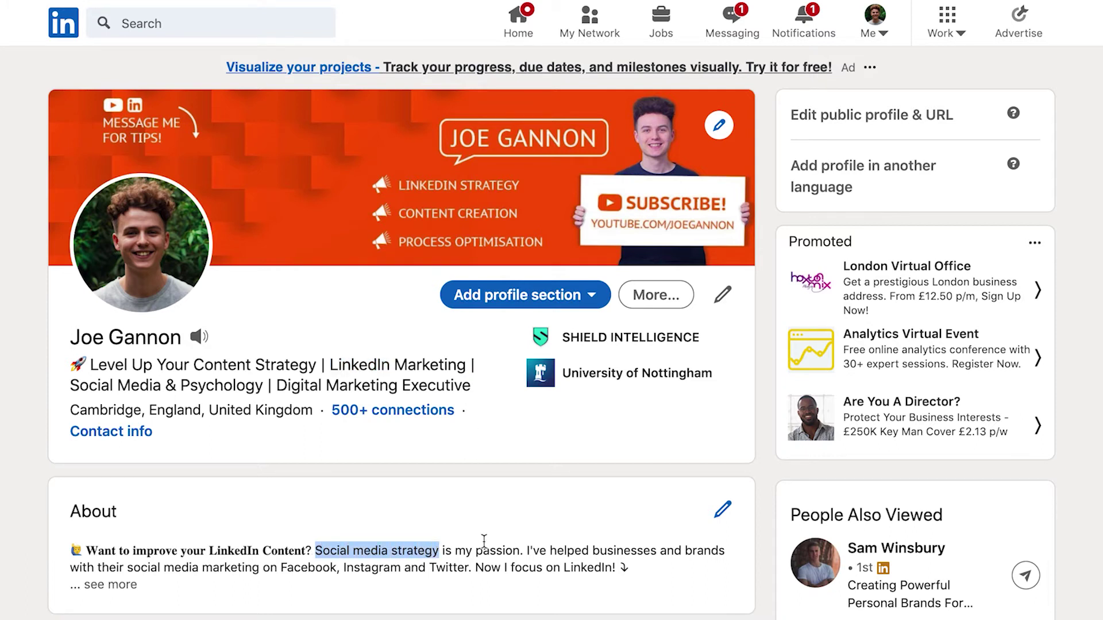
click(596, 524)
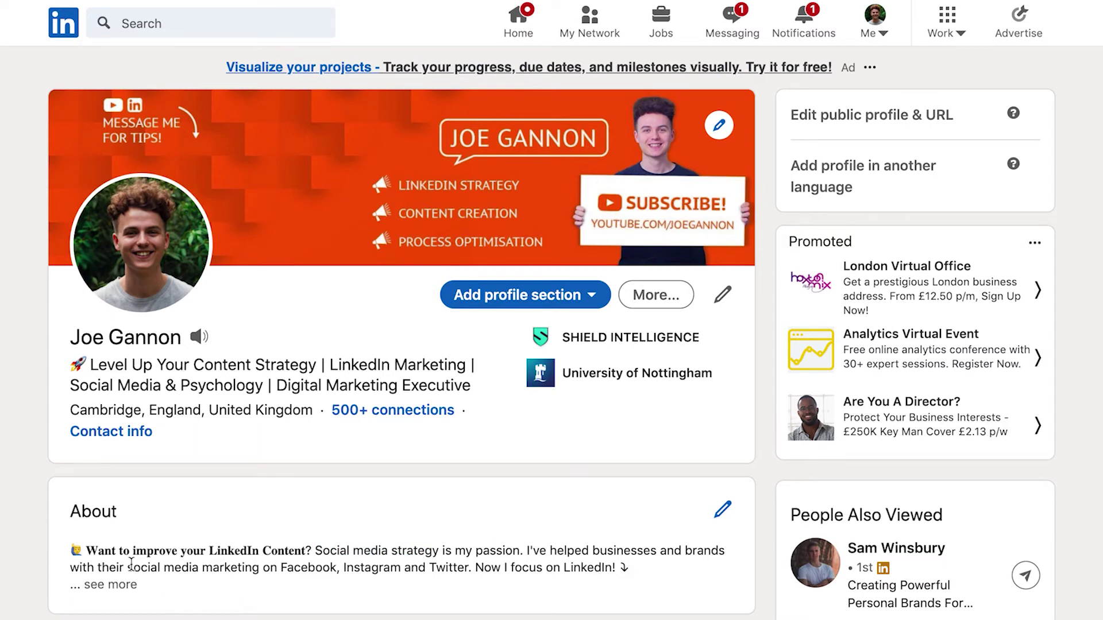
drag(127, 567, 264, 570)
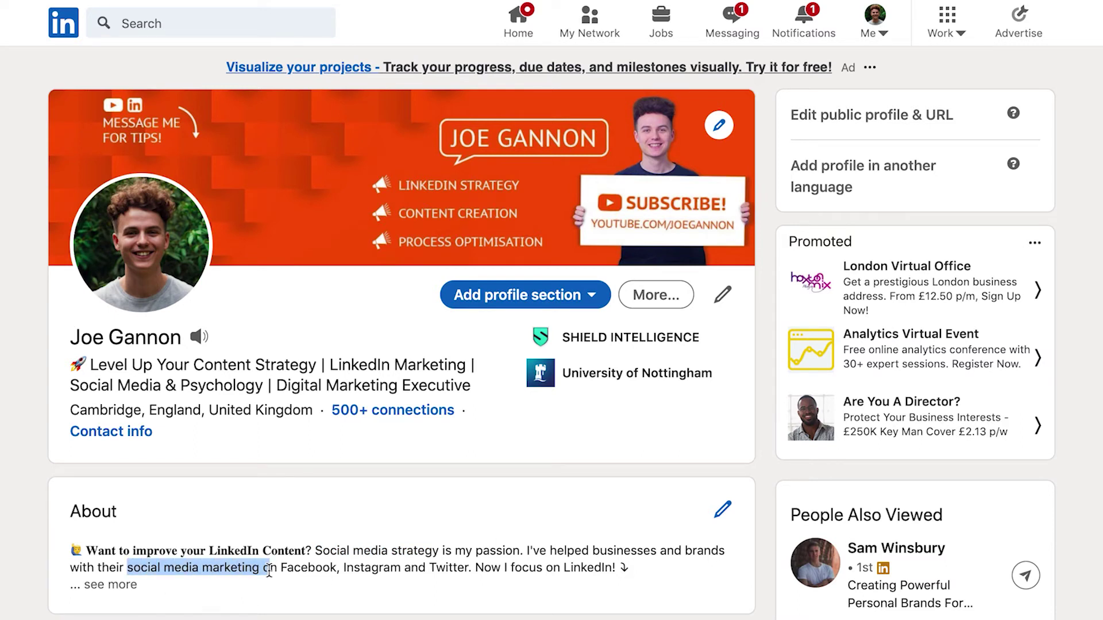
click(352, 585)
drag(127, 566, 271, 570)
click(276, 596)
drag(130, 567, 259, 567)
click(279, 594)
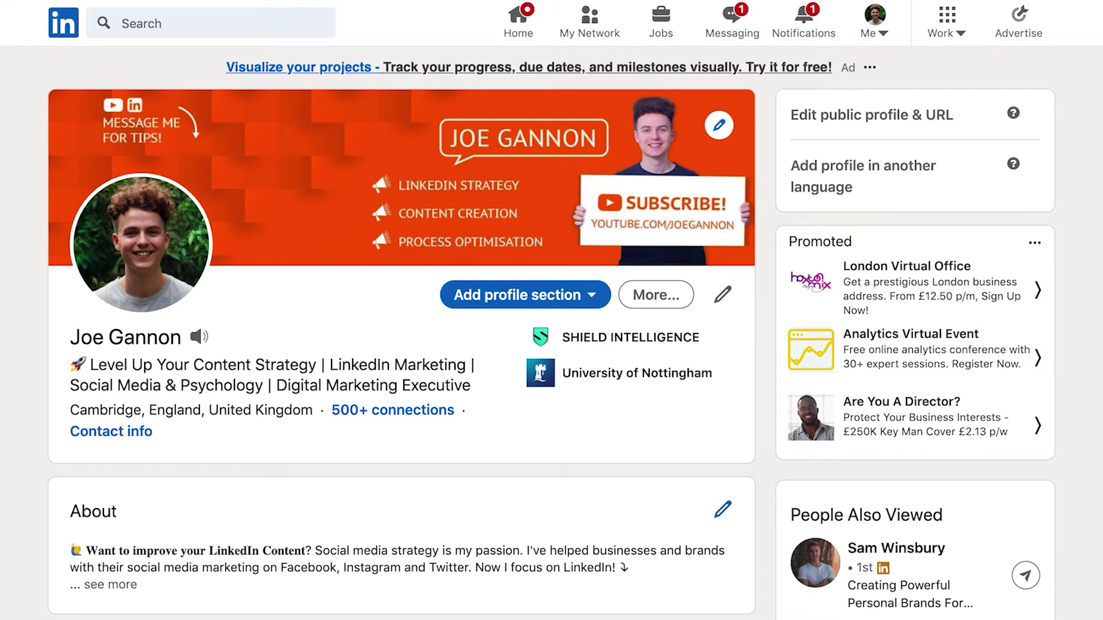
drag(472, 386, 64, 373)
click(64, 374)
Highlight the About preview's last and opening lines, then expand About to its full text
scroll(621, 513, down, 3)
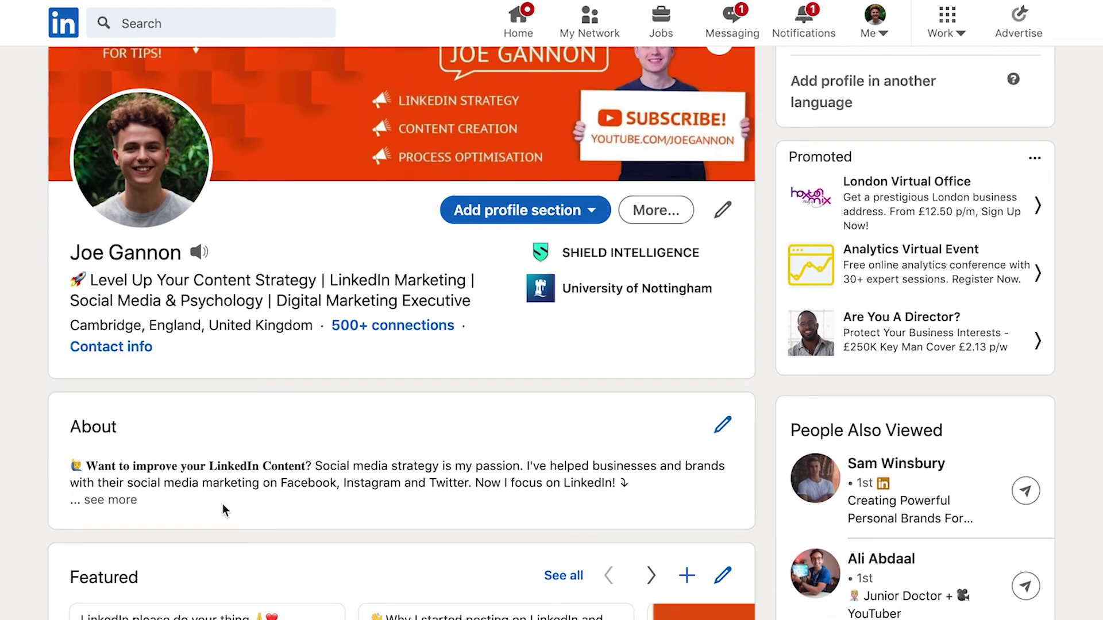
drag(472, 483, 638, 493)
drag(71, 466, 311, 467)
click(110, 500)
Highlight the 'My content focuses on' and Psychology graduate paragraphs of About
scroll(550, 474, down, 3)
scroll(550, 473, down, 2)
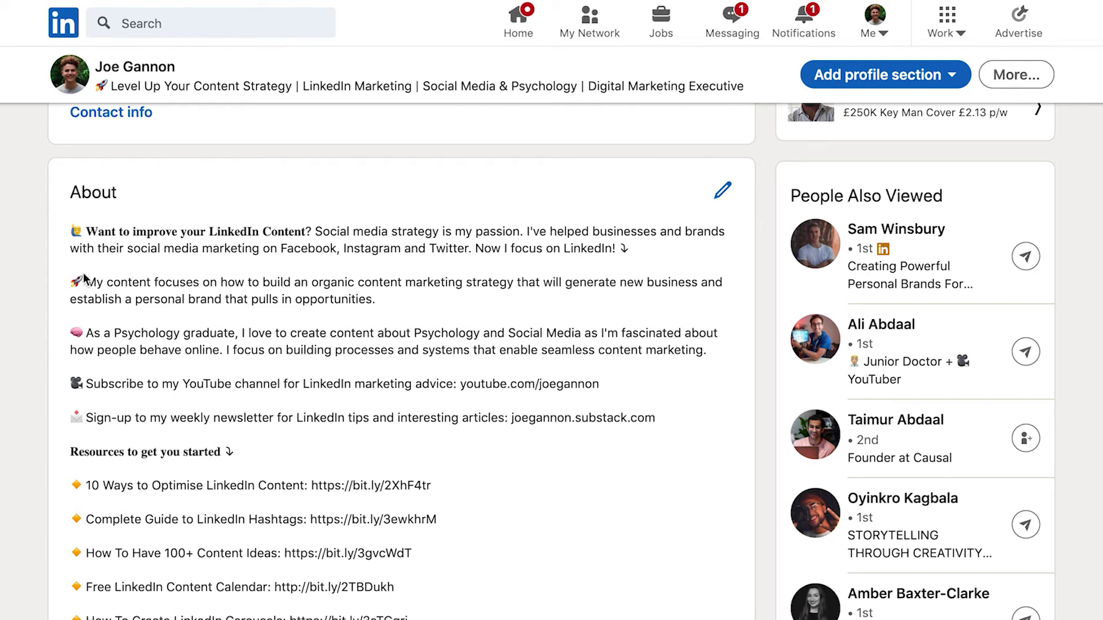
triple_click(224, 302)
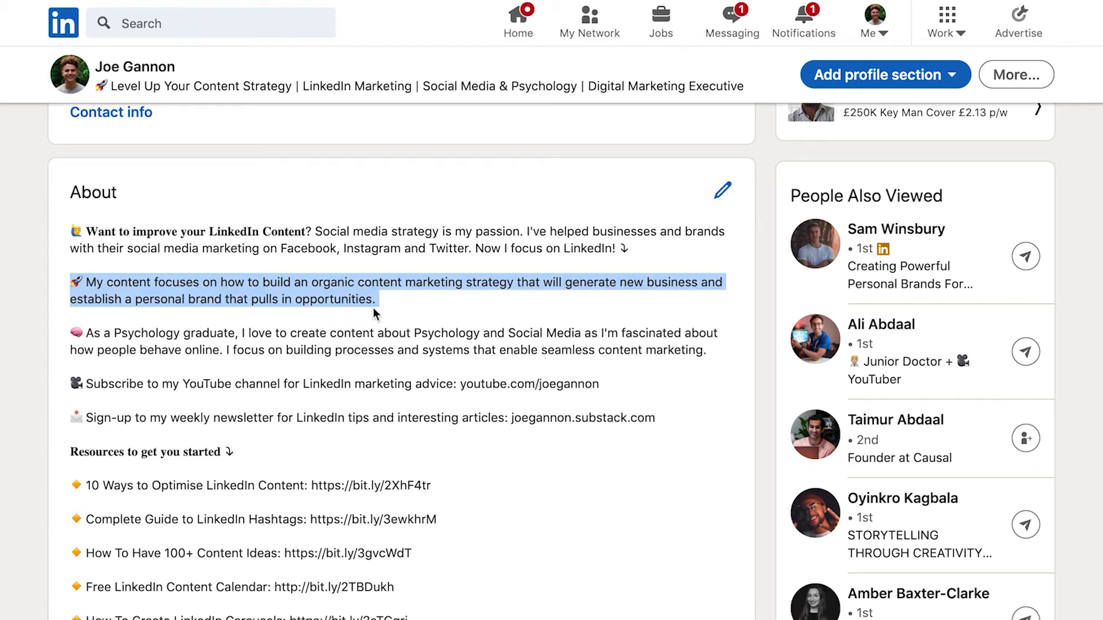
drag(48, 332, 714, 357)
click(714, 355)
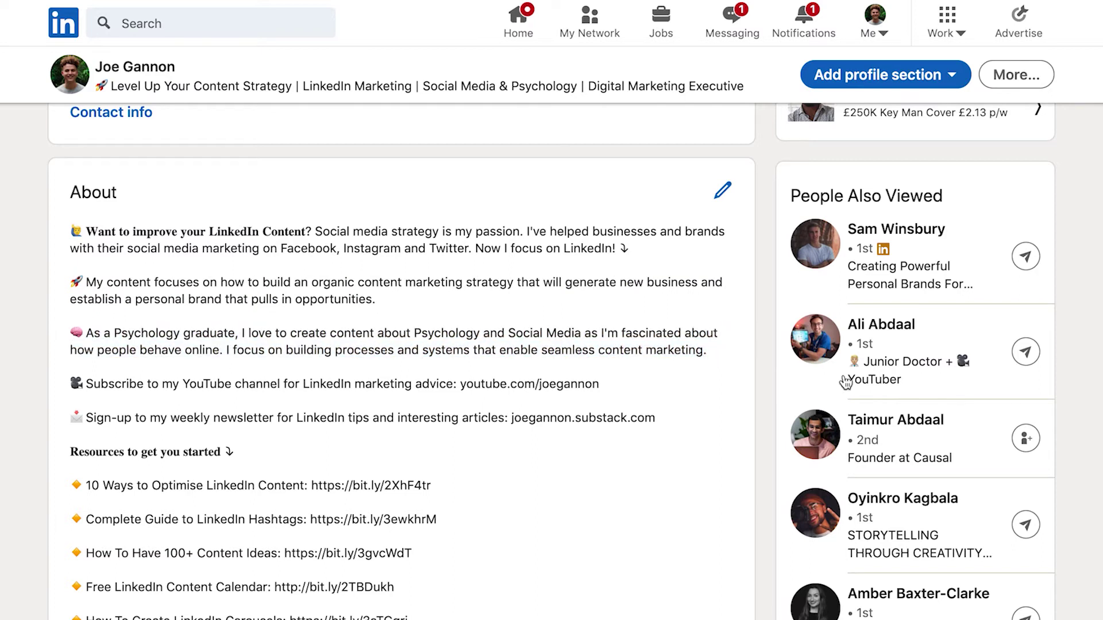
Highlight the 'Resources to get you started' list, then clear the highlight
scroll(638, 411, down, 2)
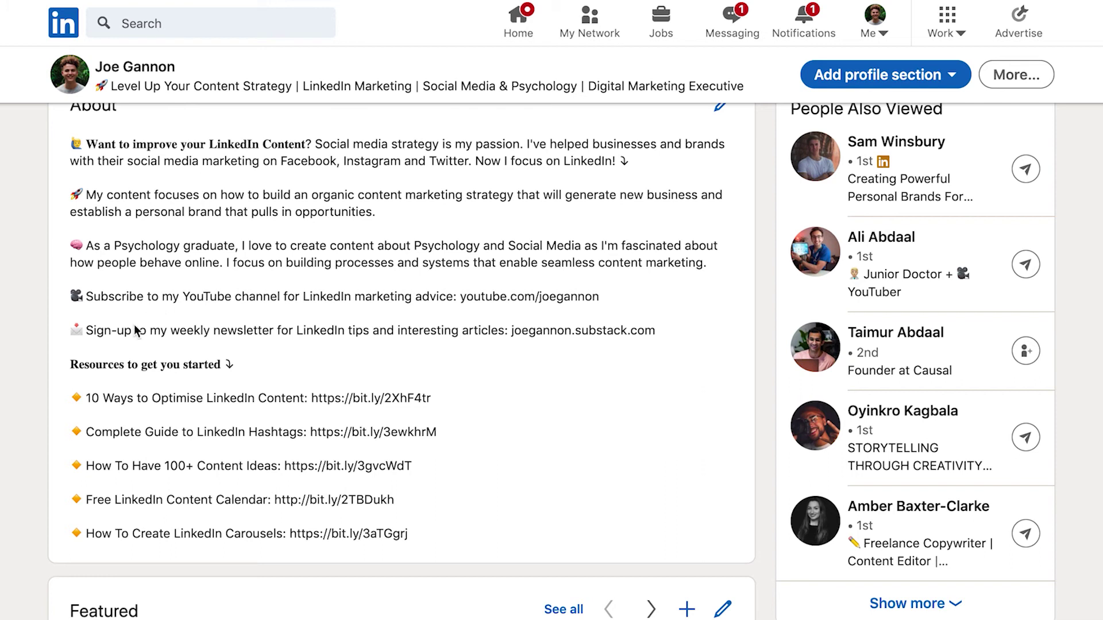
drag(68, 364, 514, 543)
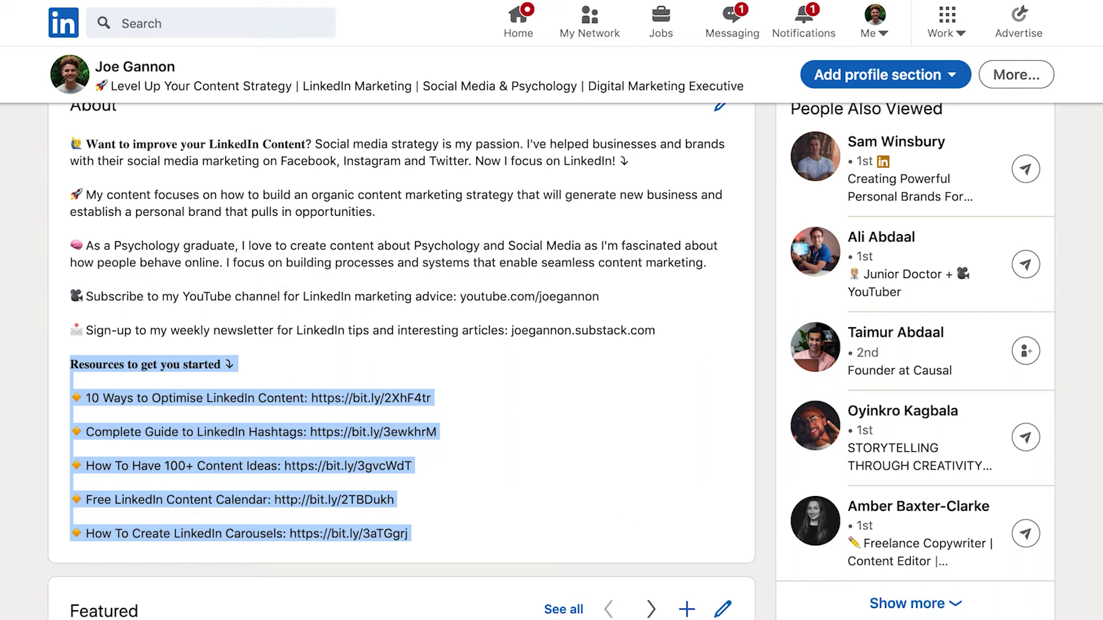
click(1096, 508)
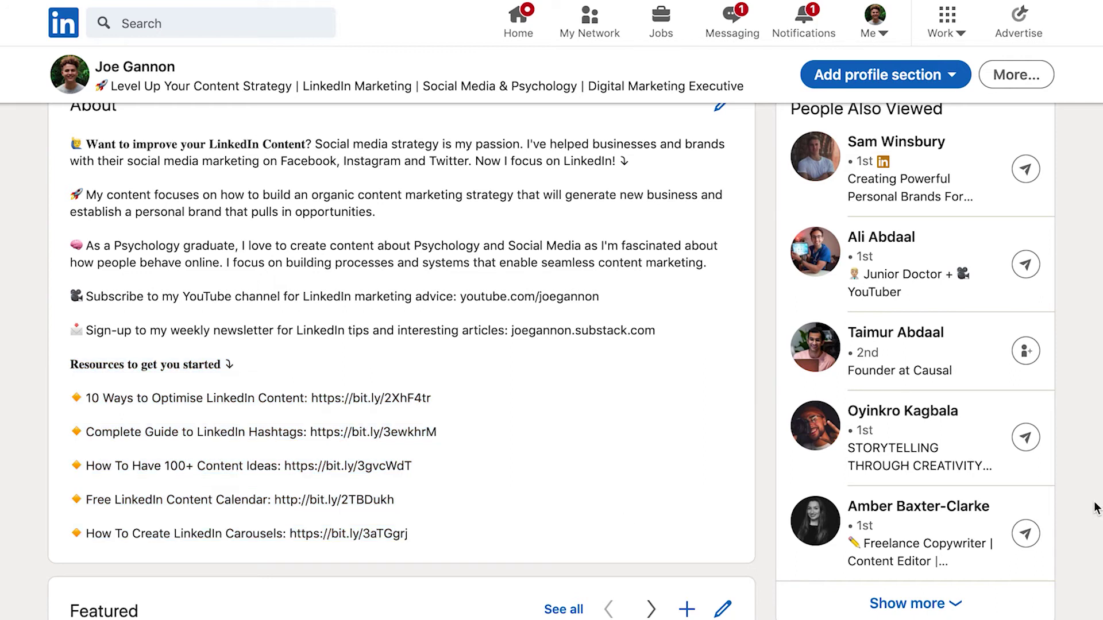
scroll(551, 474, up, 3)
scroll(551, 473, down, 2)
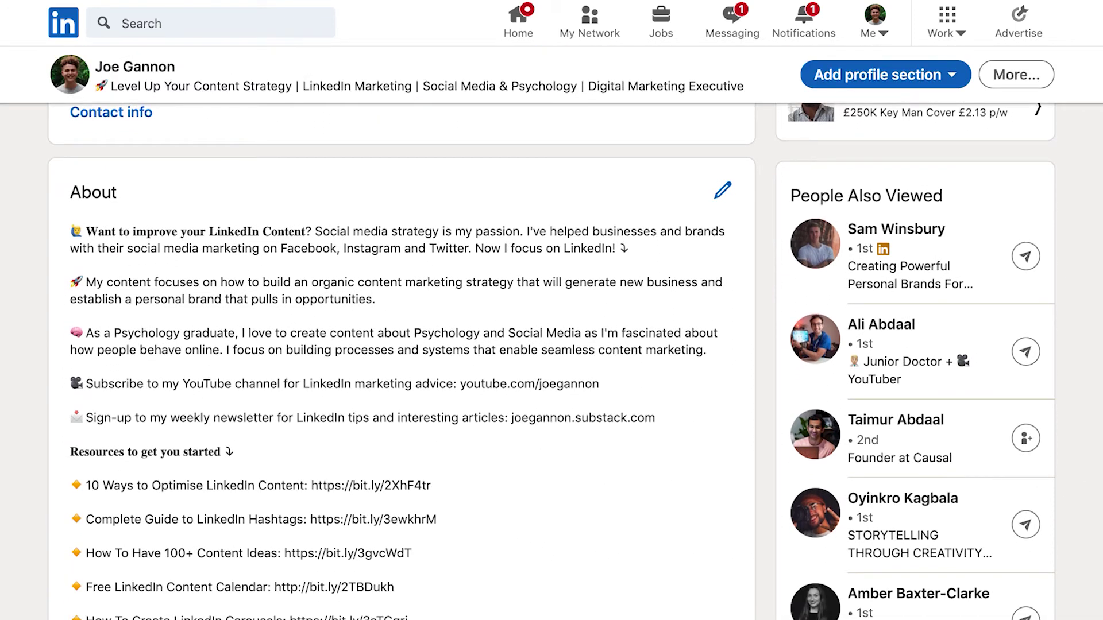
scroll(1096, 508, down, 2)
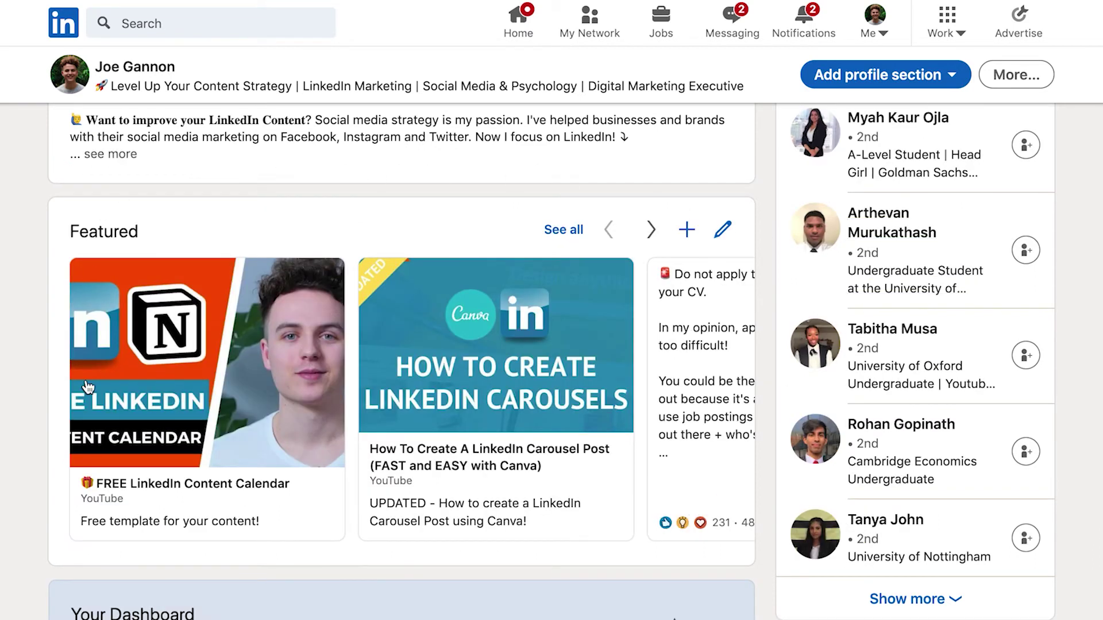
Advance the Featured carousel four cards and show the Posts, Articles, Links and Media choices
click(654, 238)
click(654, 236)
click(654, 235)
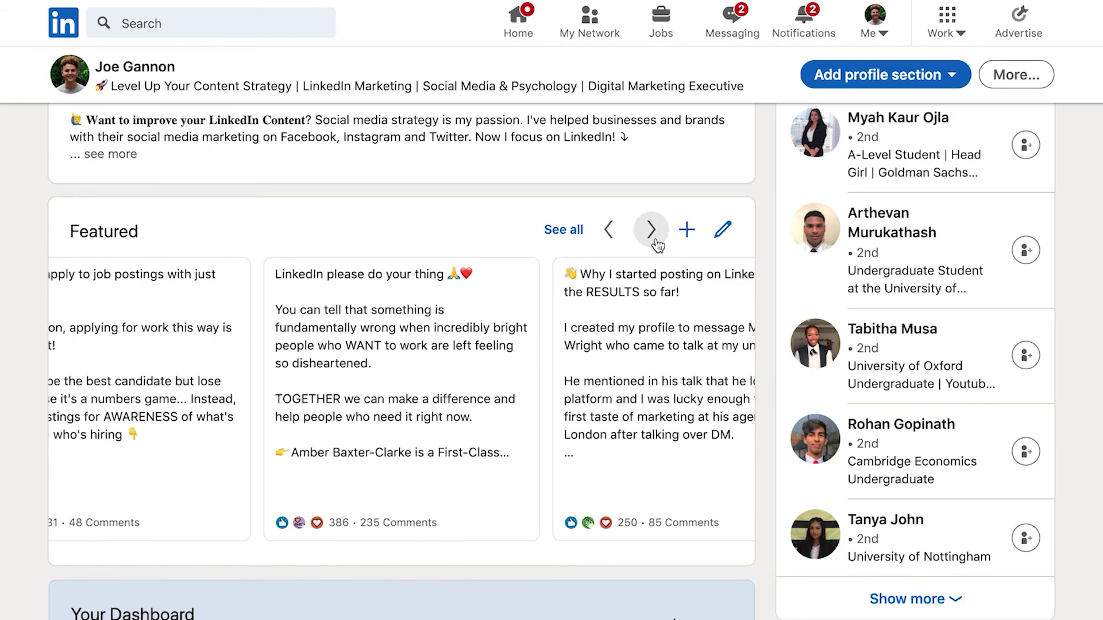
click(657, 246)
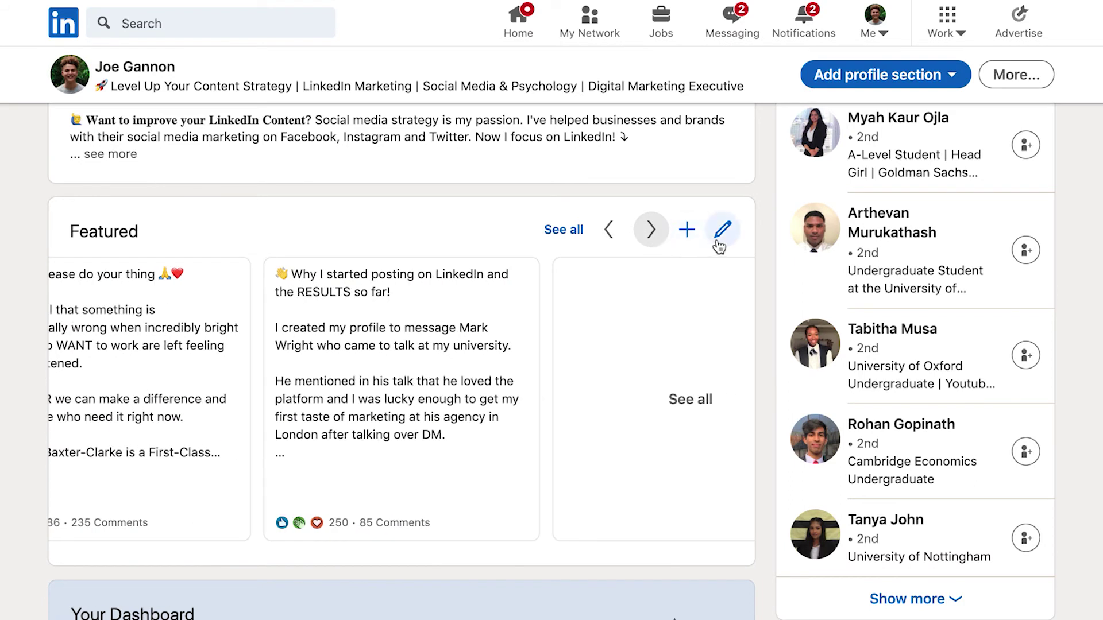
click(690, 237)
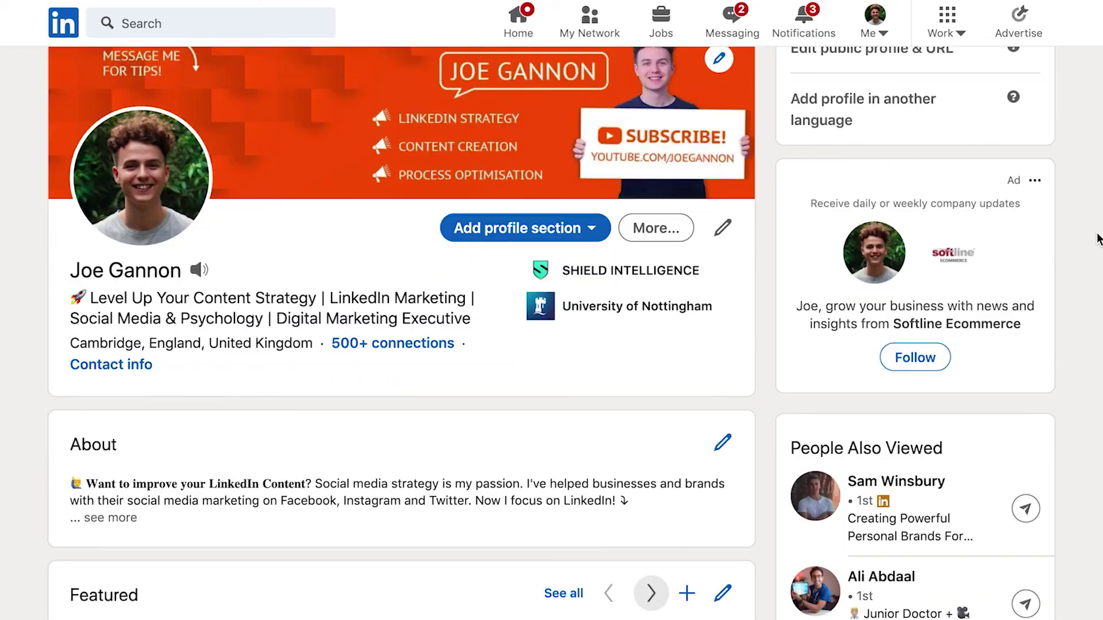
scroll(1099, 239, down, 5)
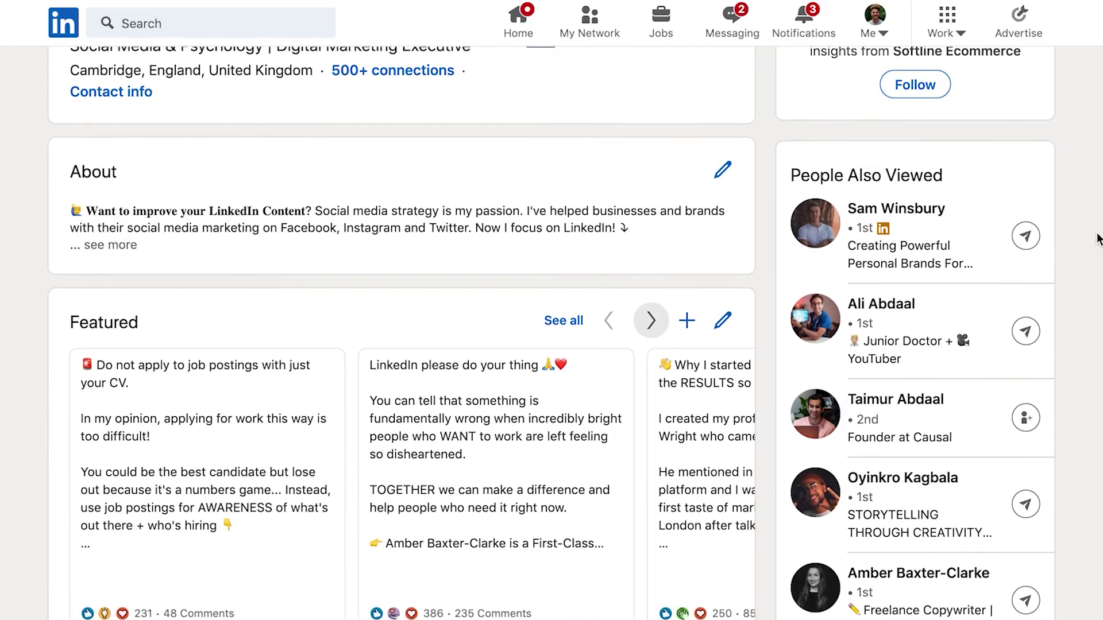
scroll(532, 614, down, 1)
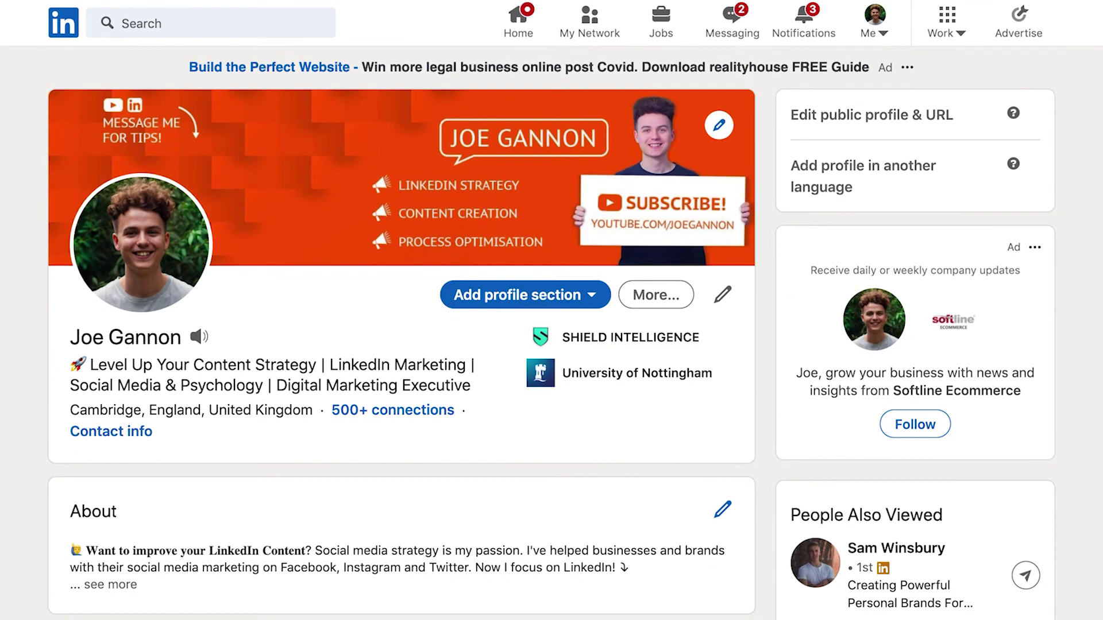
scroll(938, 180, down, 4)
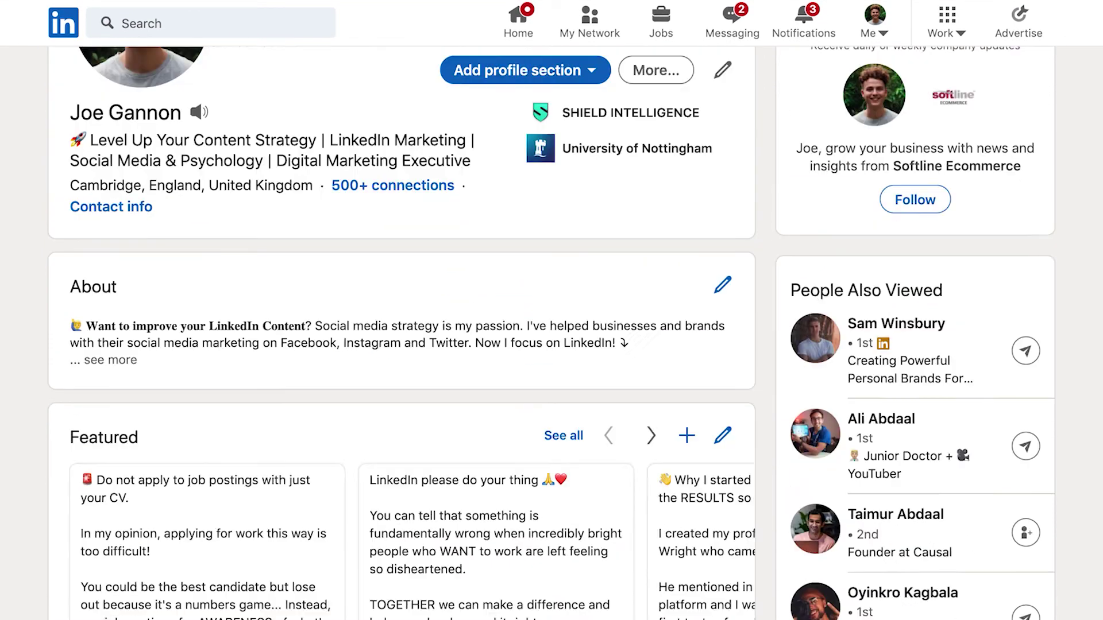
scroll(653, 106, down, 4)
click(652, 187)
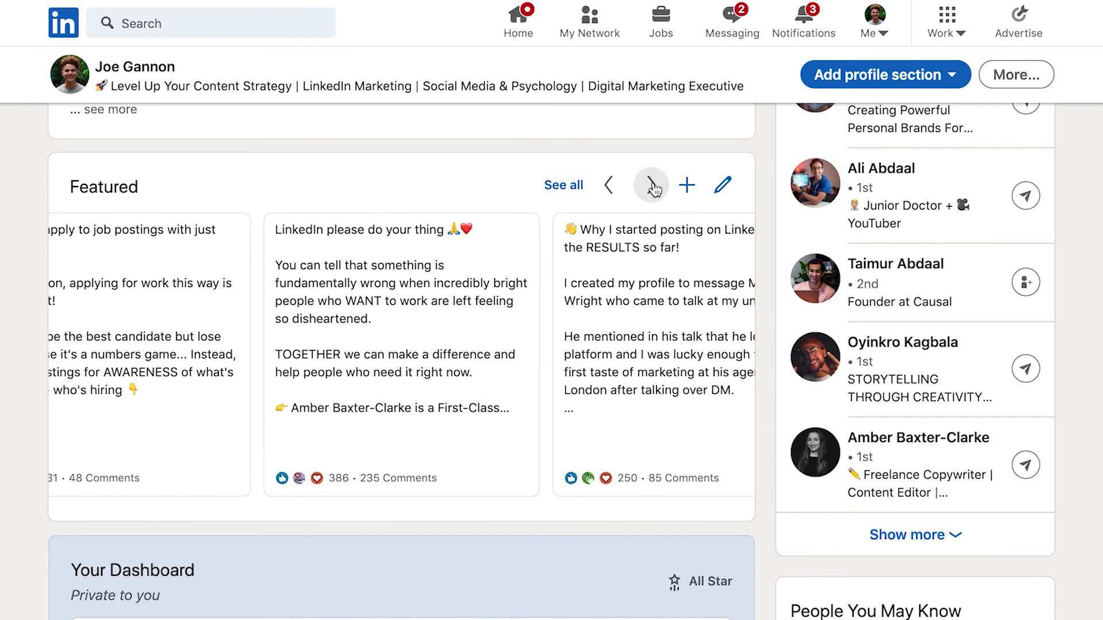
click(652, 186)
click(652, 186)
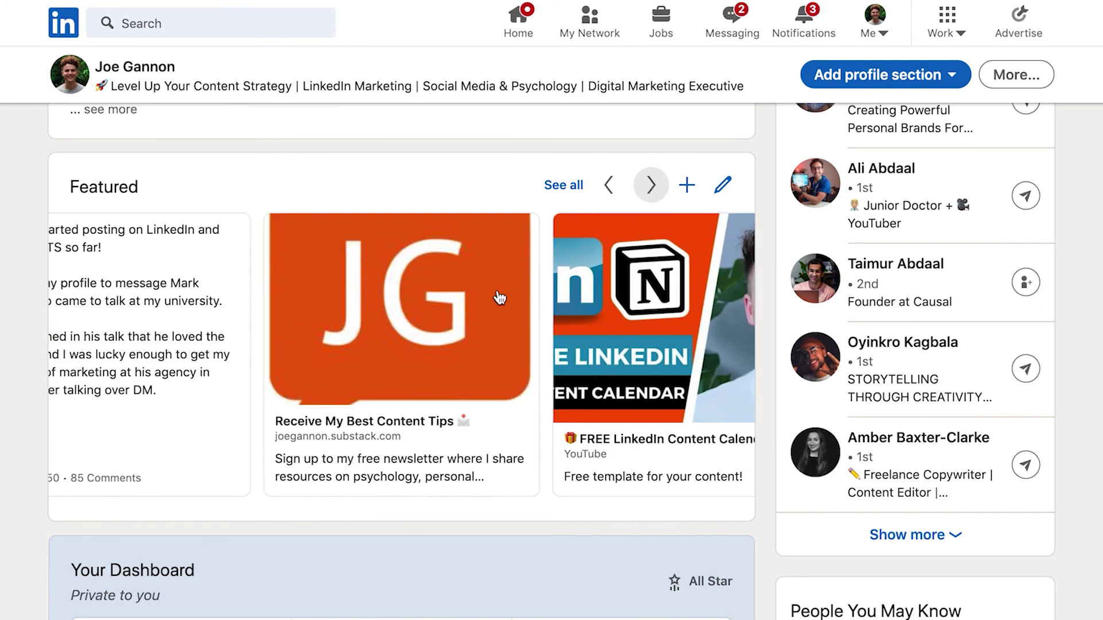
click(659, 194)
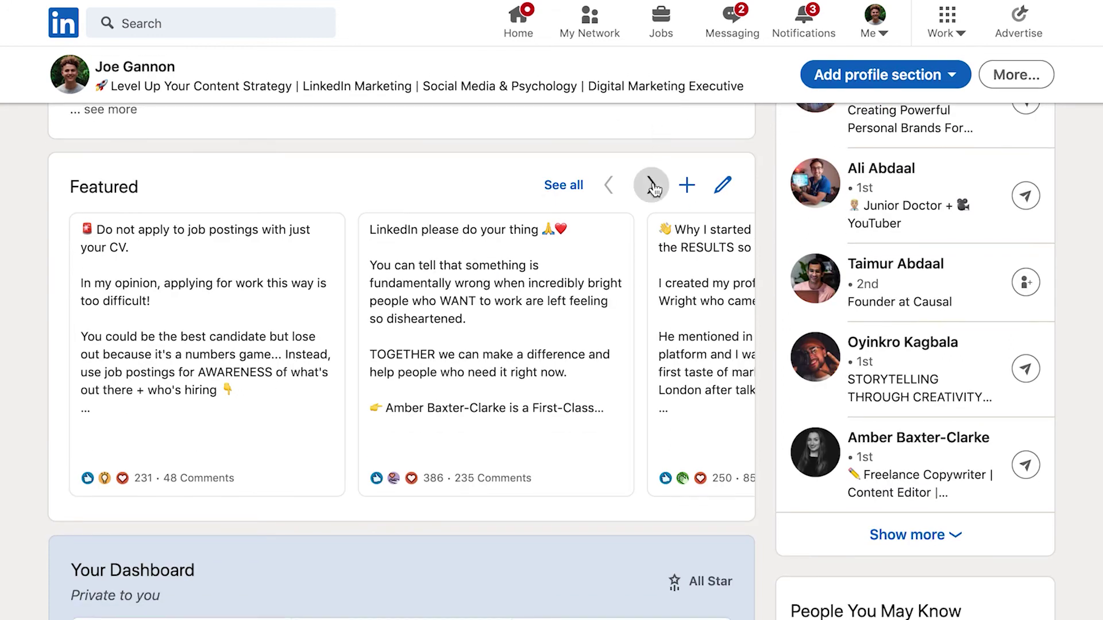
click(652, 186)
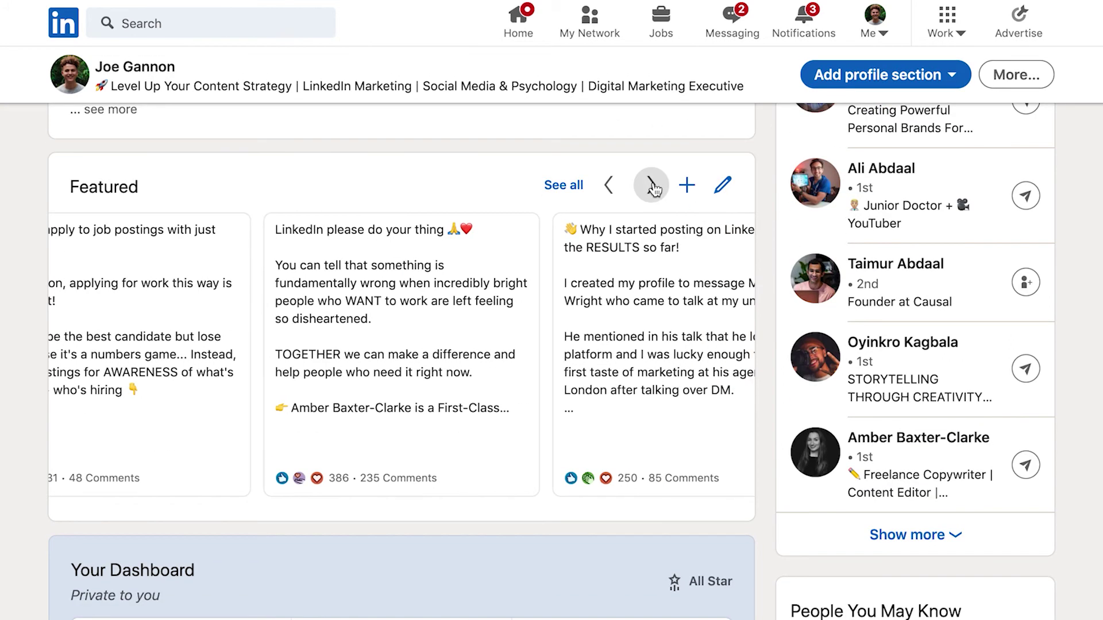
click(652, 186)
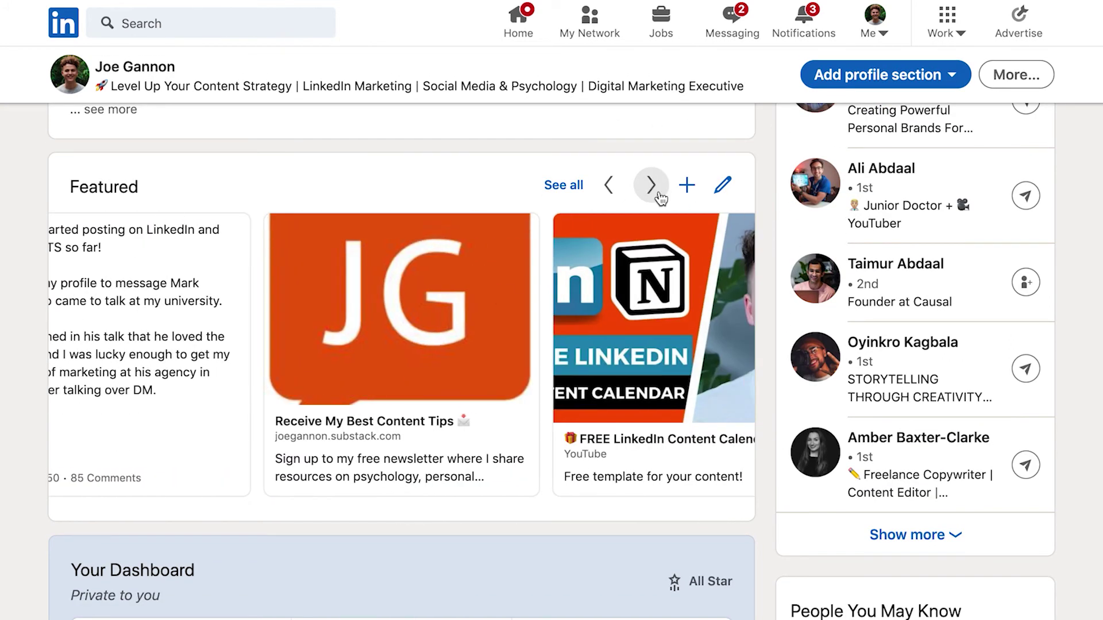
click(653, 189)
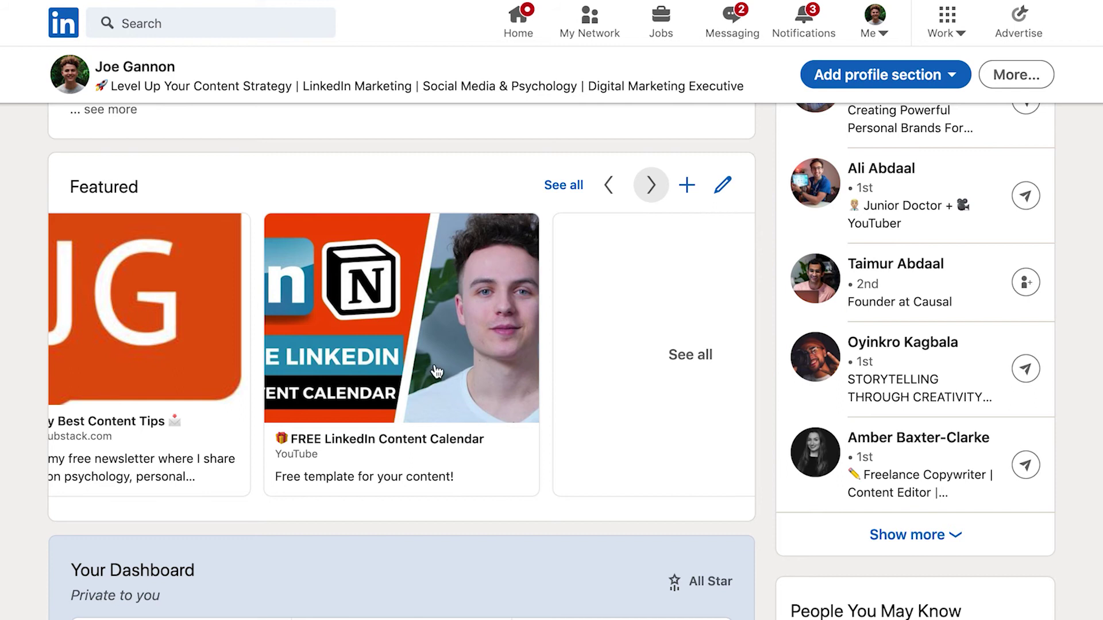
click(605, 192)
click(605, 192)
click(606, 193)
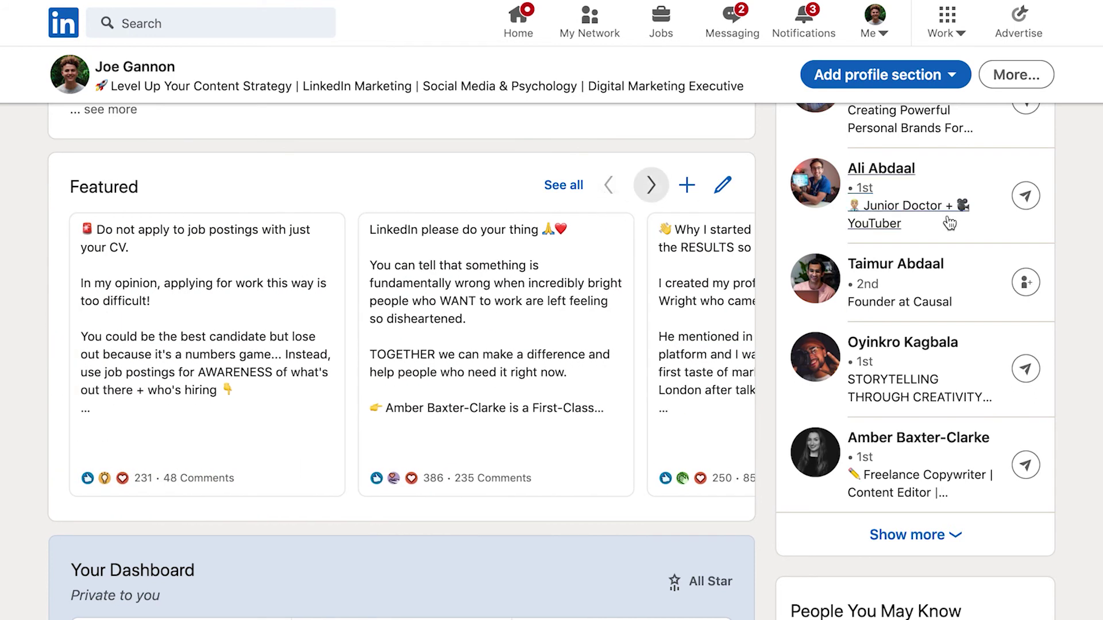
scroll(1078, 217, up, 10)
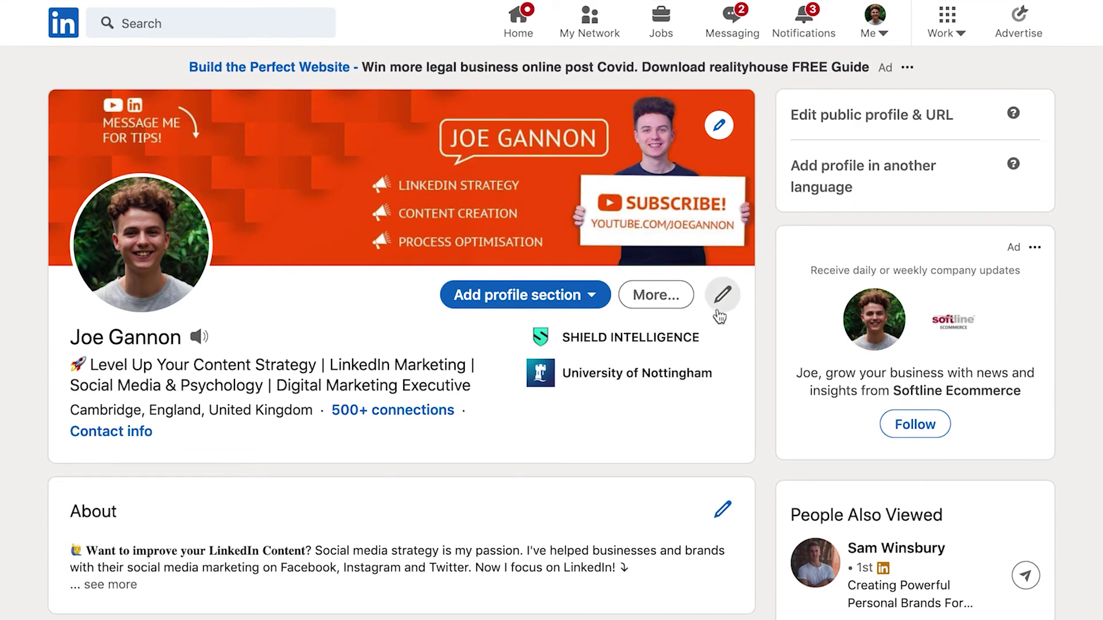
scroll(718, 305, down, 5)
click(661, 361)
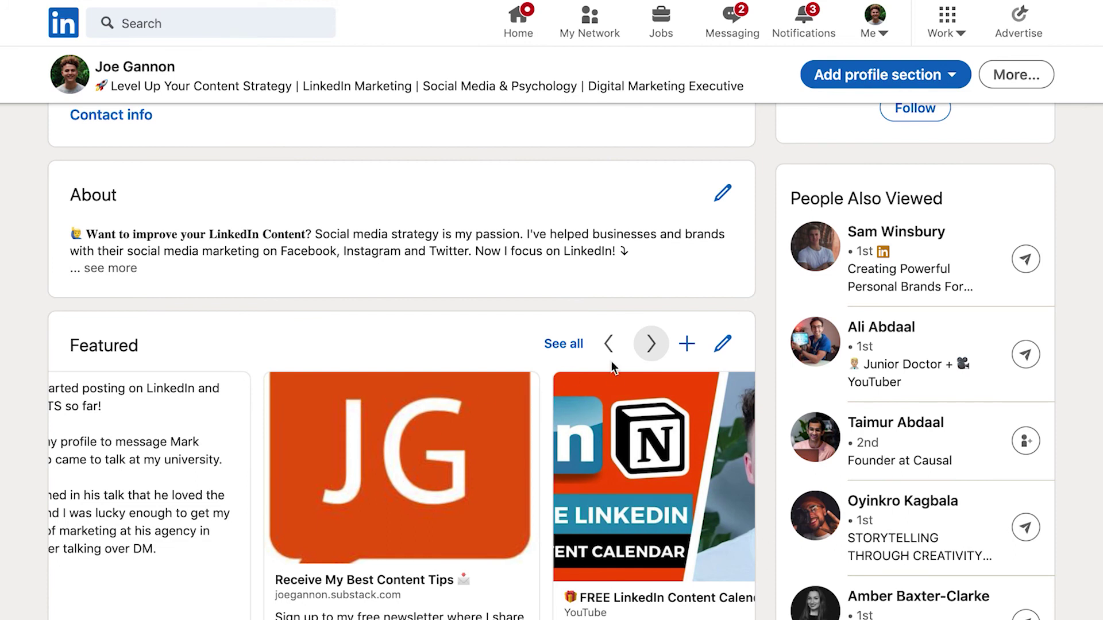
click(609, 344)
scroll(610, 345, up, 5)
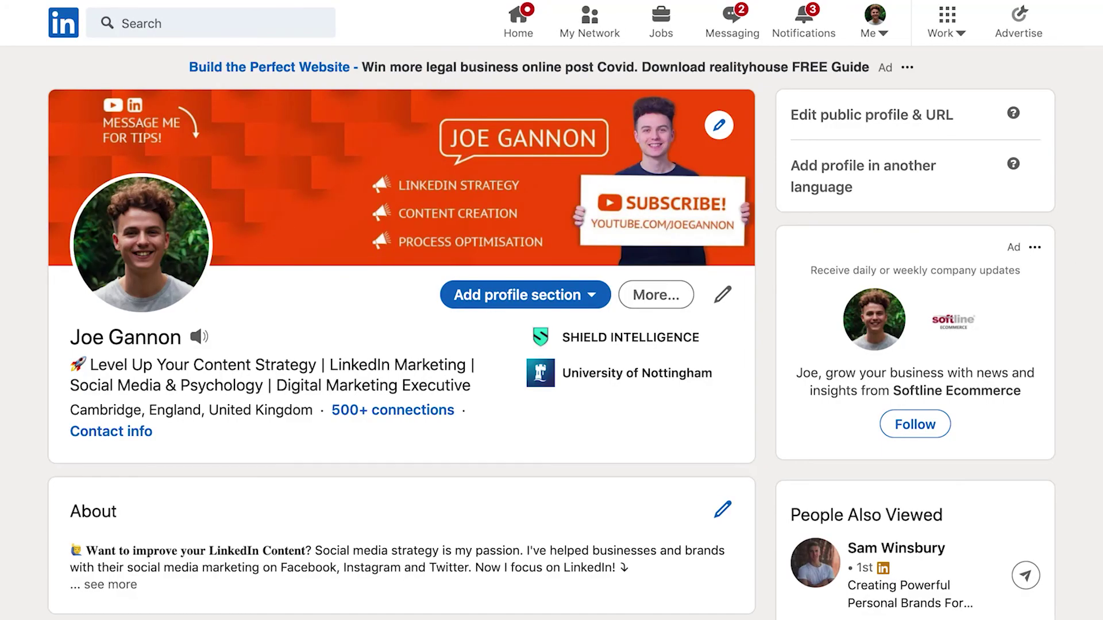
Scroll through Experience and Education, then back up to the Experience header
scroll(552, 333, down, 10)
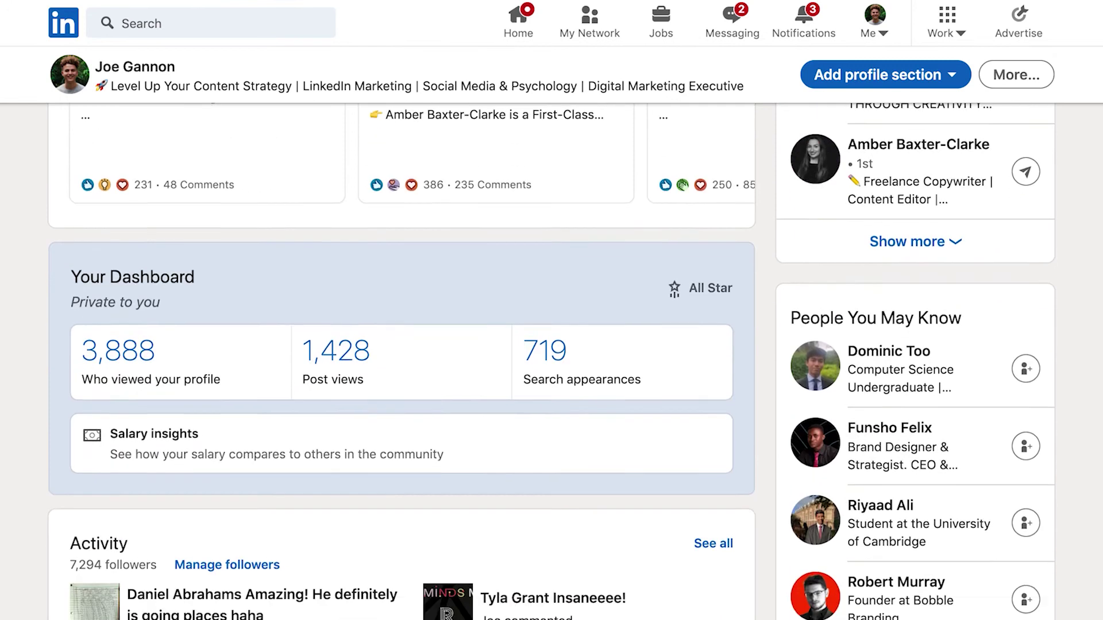
scroll(552, 361, down, 10)
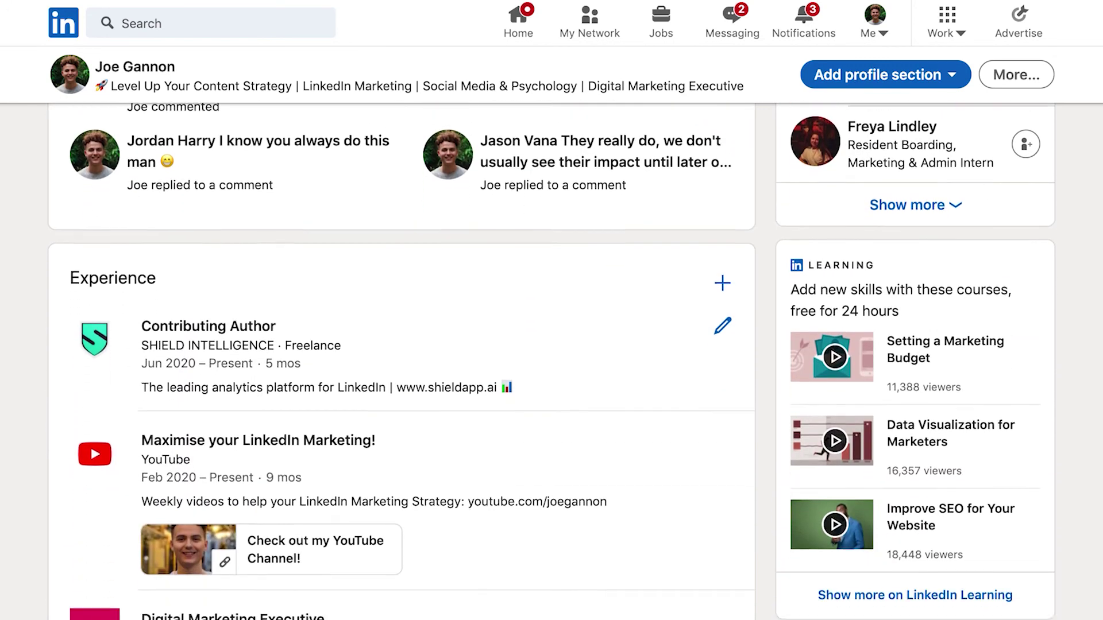
scroll(551, 361, down, 3)
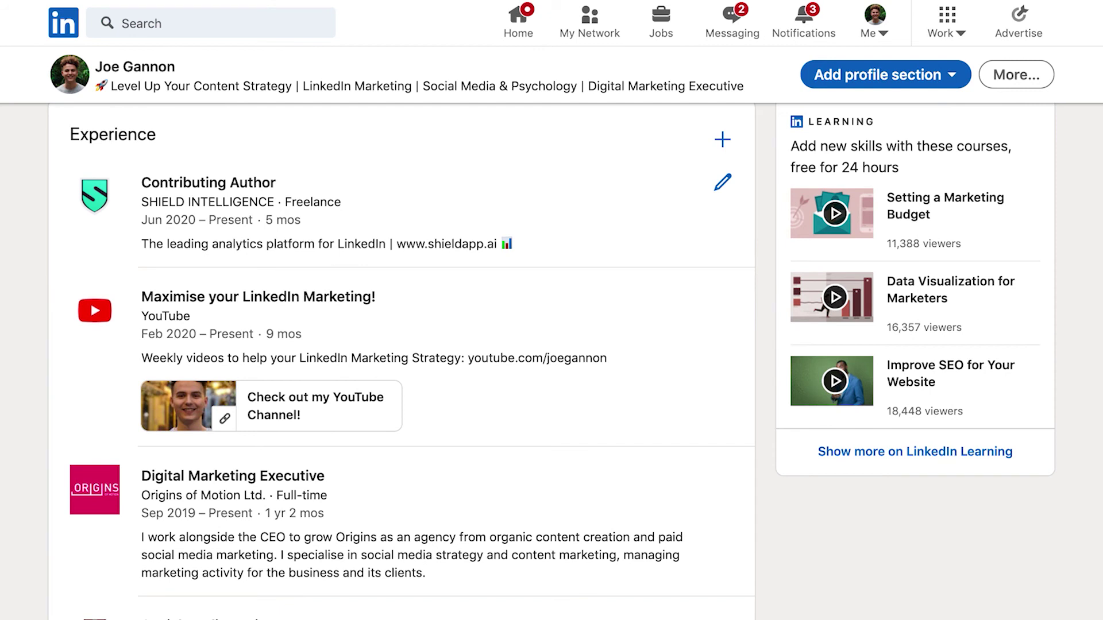
scroll(552, 361, down, 1)
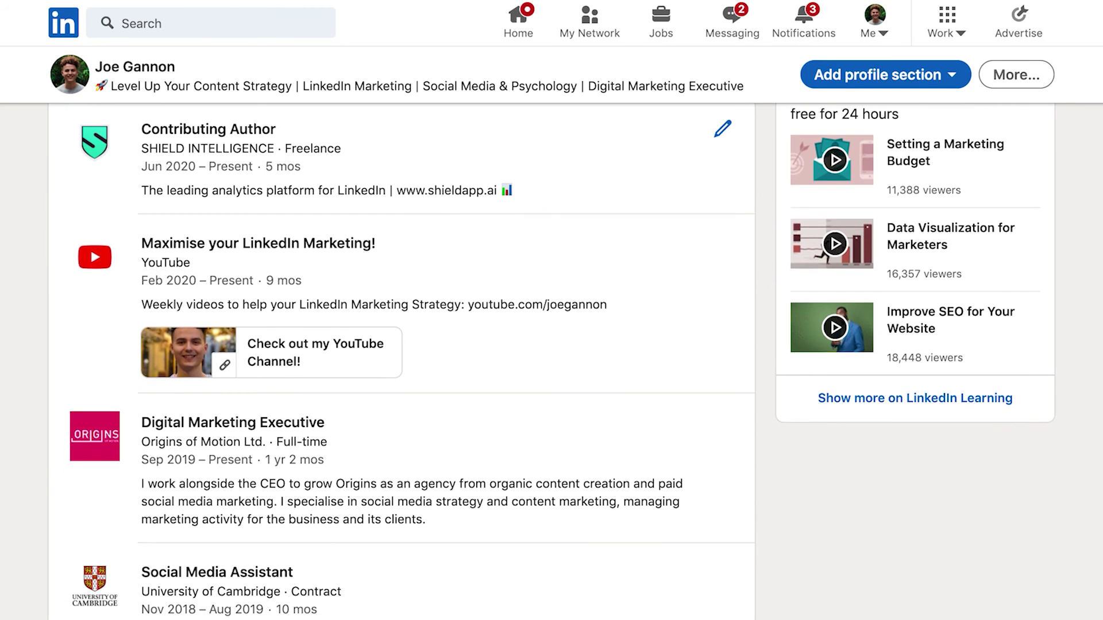
scroll(552, 361, down, 3)
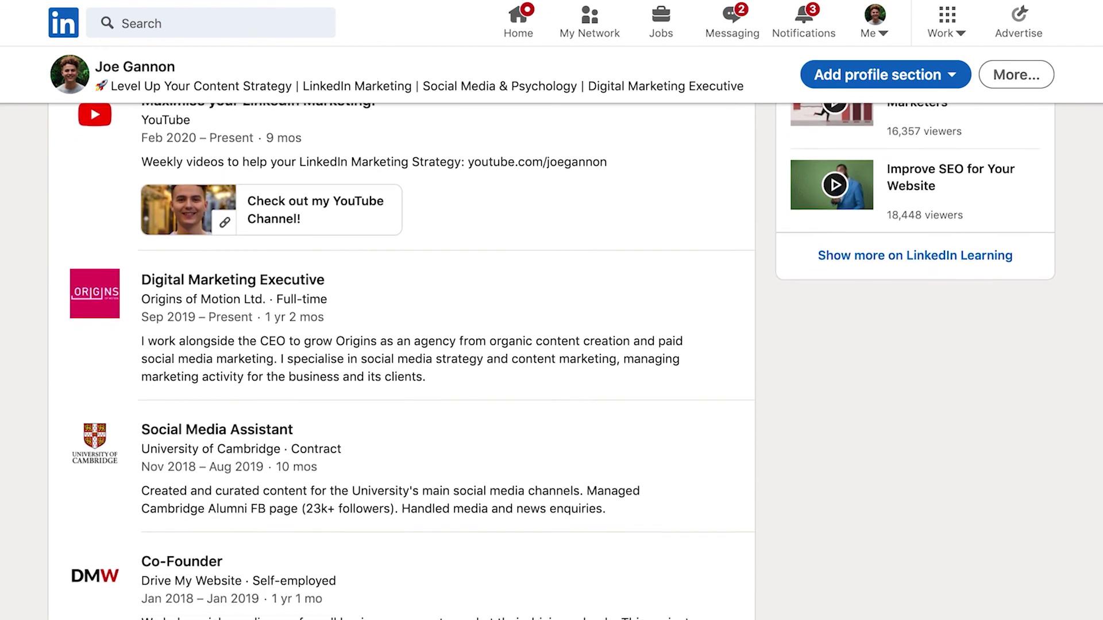
scroll(551, 361, down, 2)
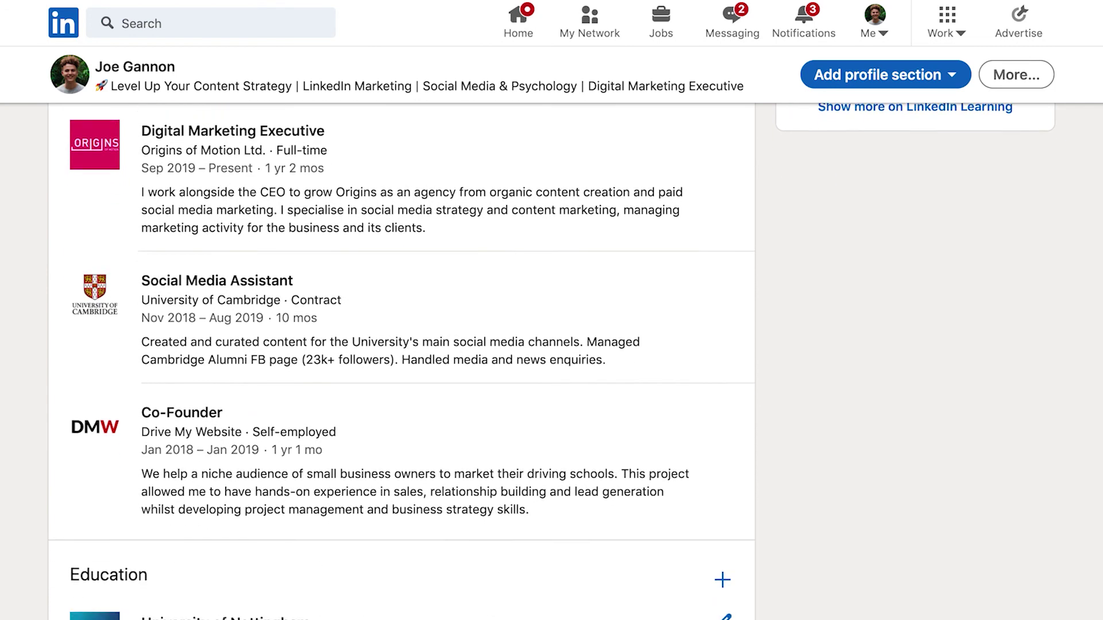
scroll(552, 361, down, 1)
scroll(552, 361, down, 3)
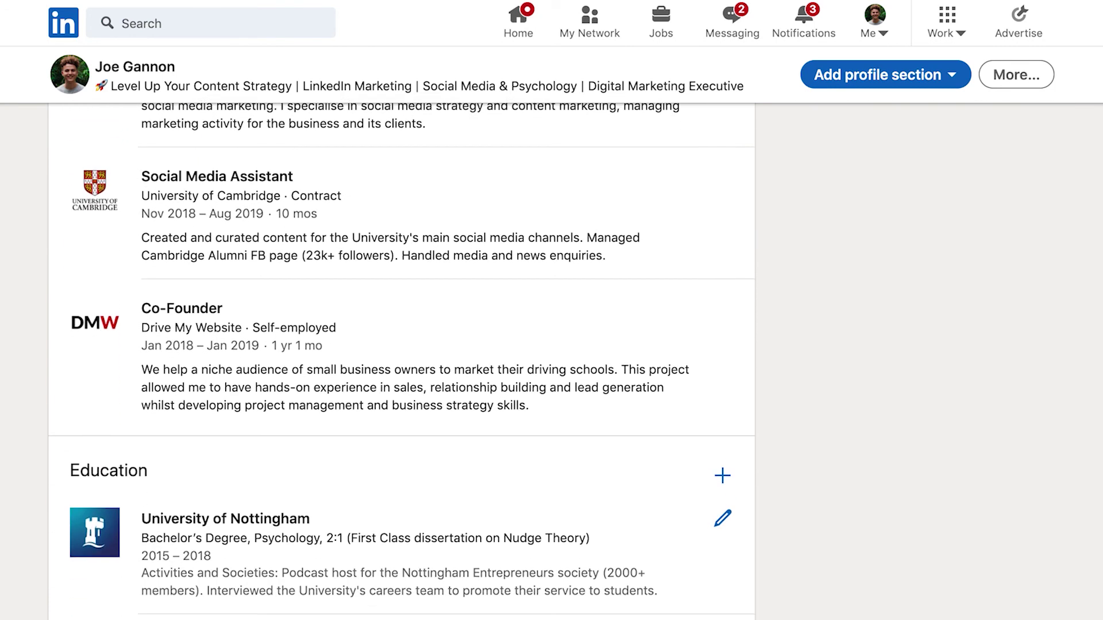
scroll(401, 354, up, 9)
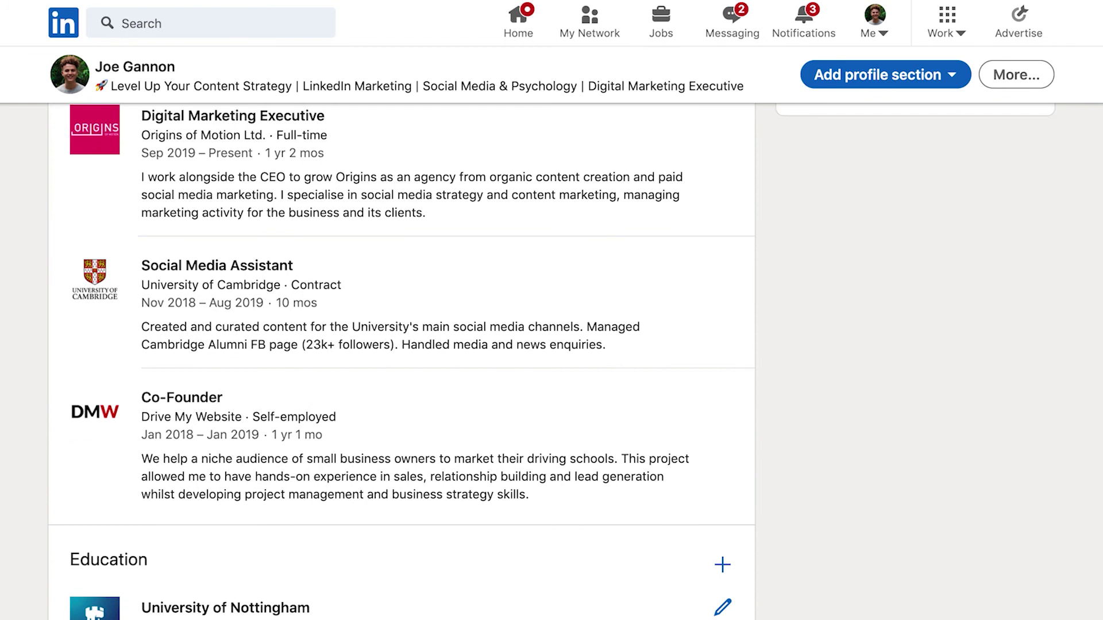
scroll(552, 361, up, 2)
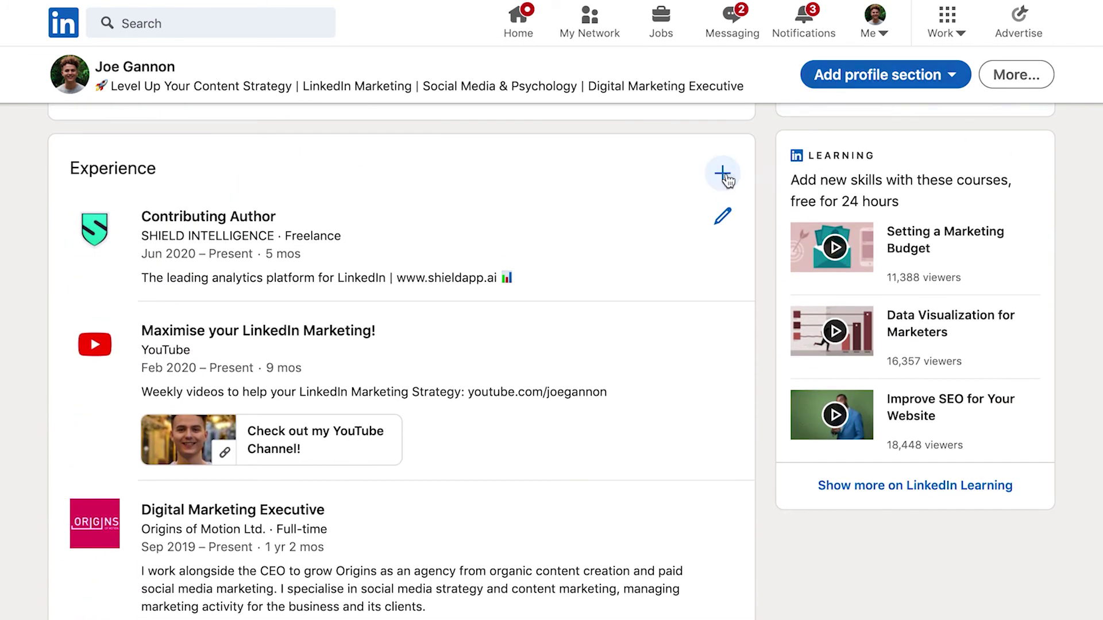
click(724, 176)
click(588, 147)
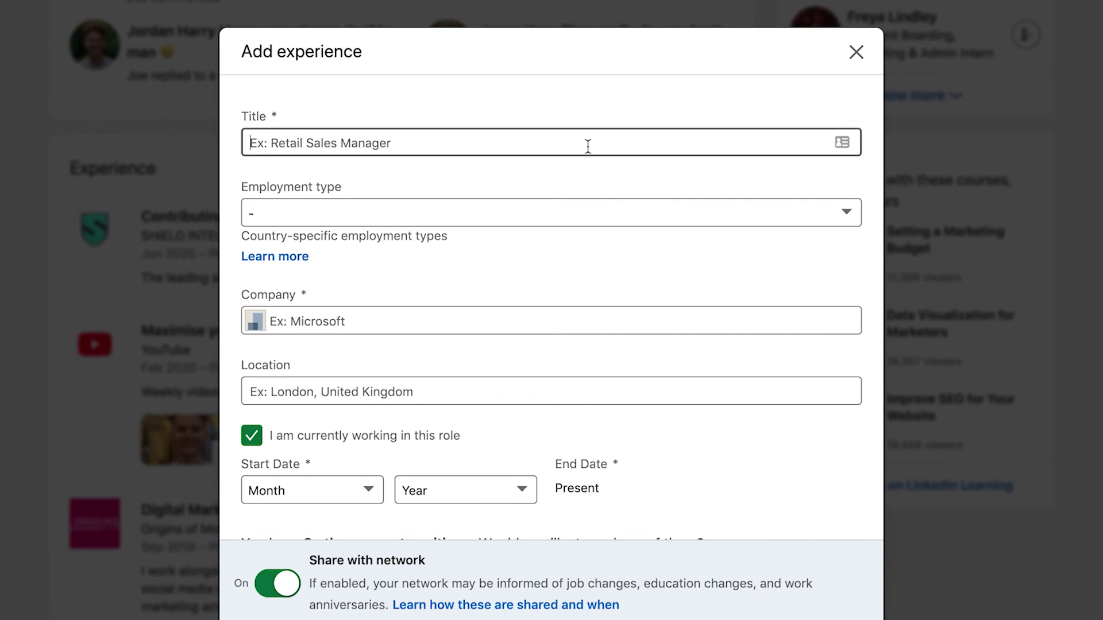
text(Why you shou)
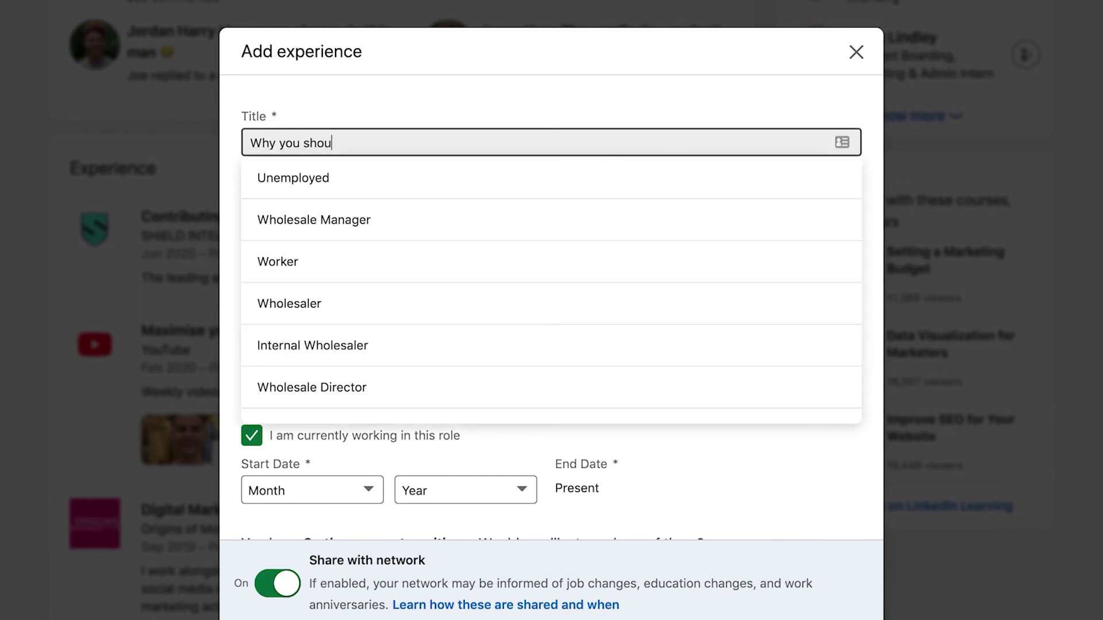
text(ld hire  me)
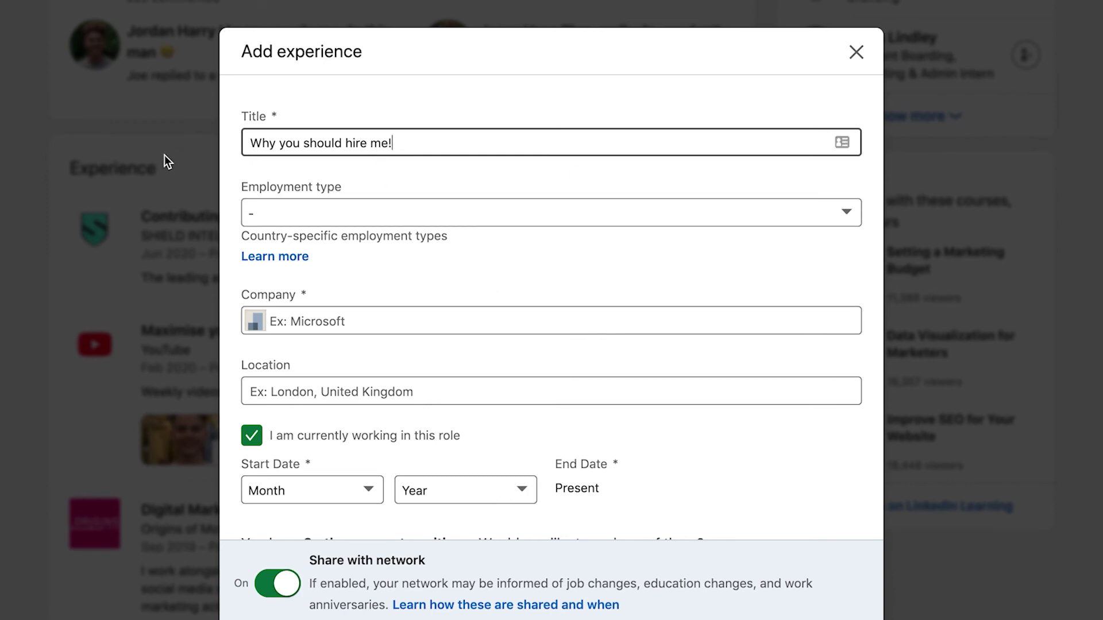
click(855, 53)
click(655, 292)
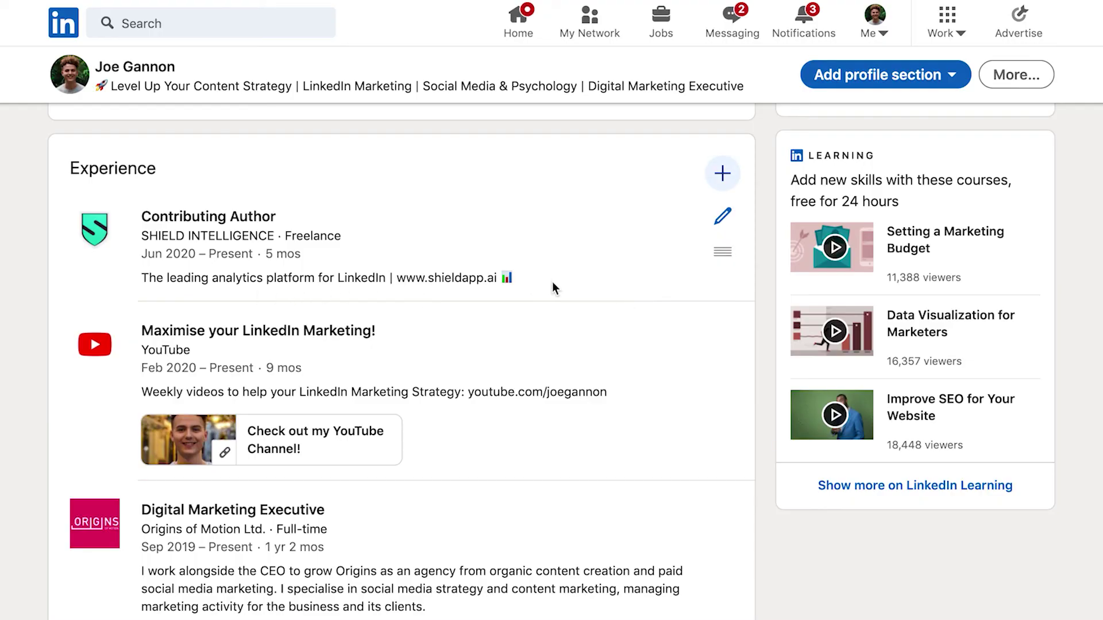
Scroll to Skills & Endorsements, expand every skill, then collapse the list back to three
scroll(553, 281, down, 3)
scroll(143, 337, down, 5)
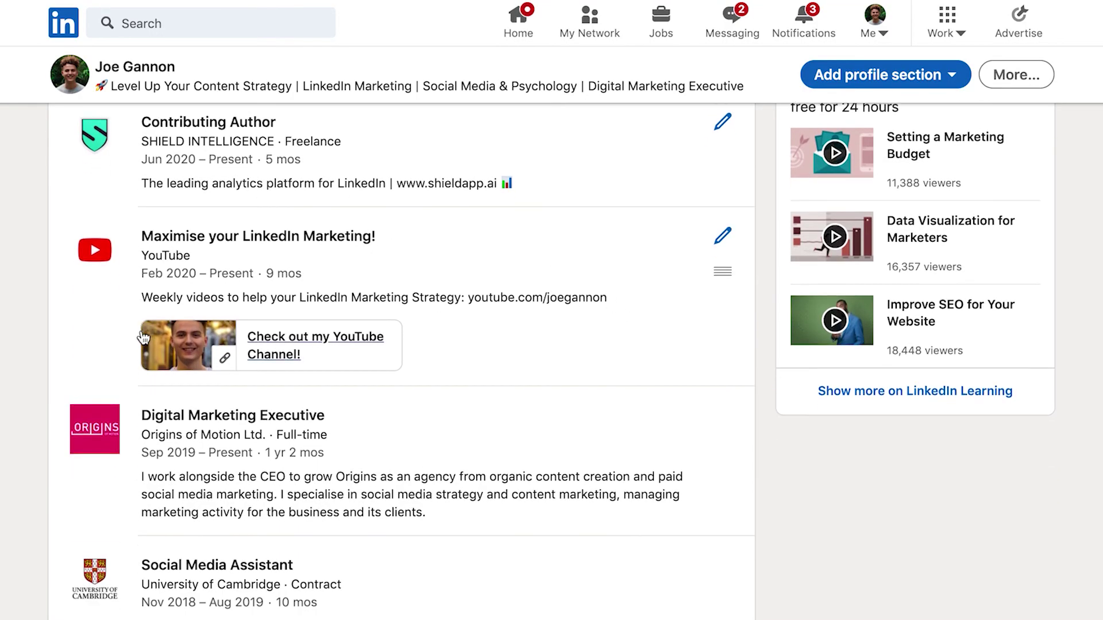
scroll(143, 338, down, 6)
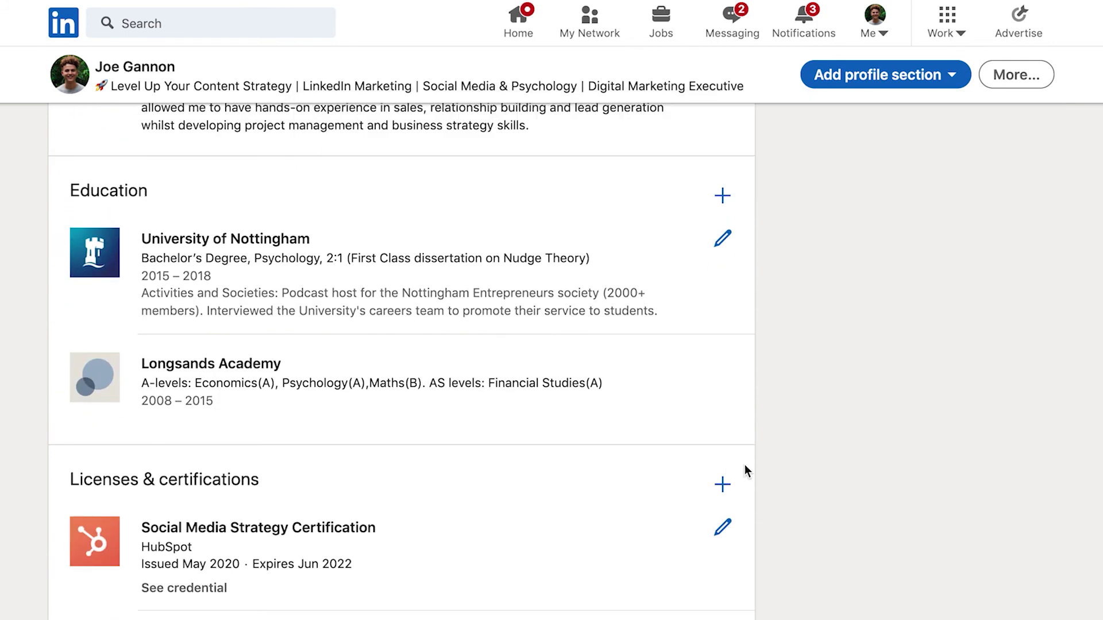
scroll(970, 450, down, 10)
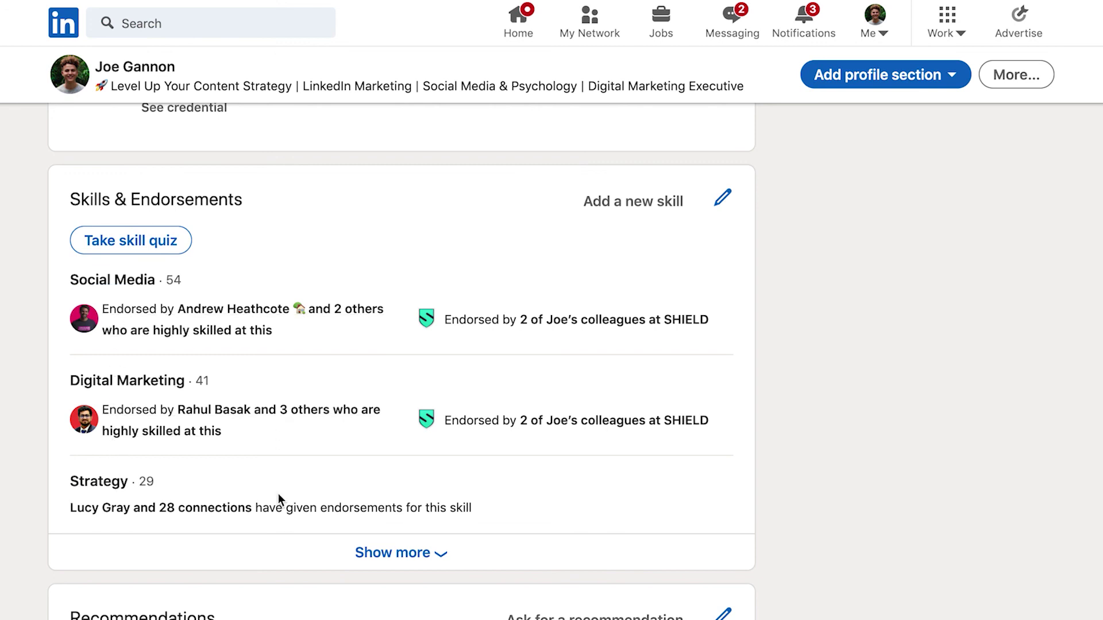
click(368, 553)
scroll(561, 508, up, 2)
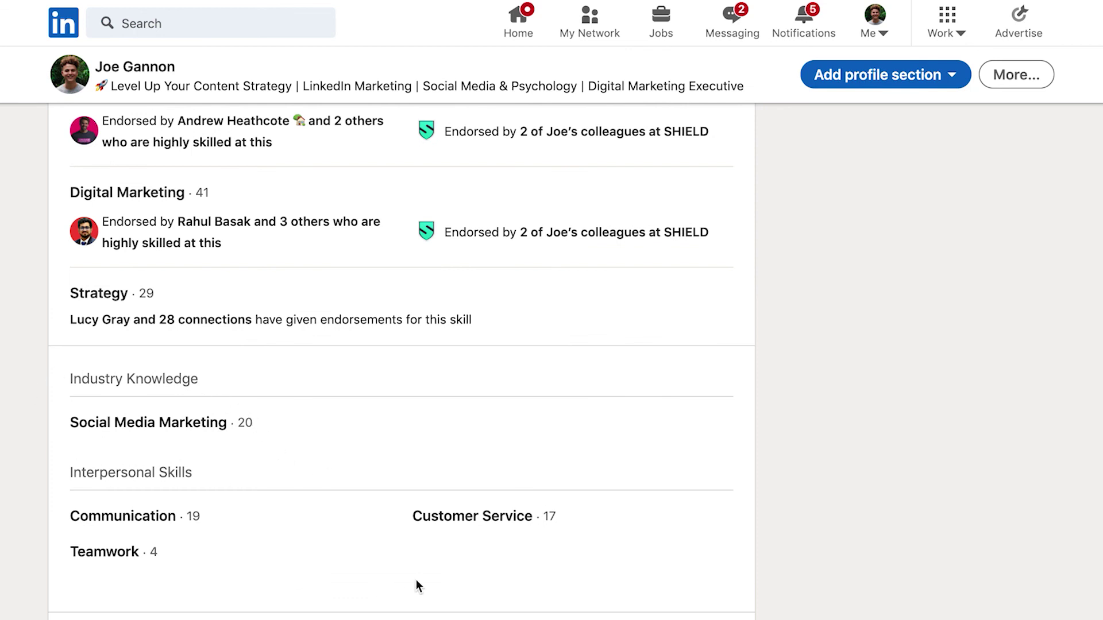
click(428, 616)
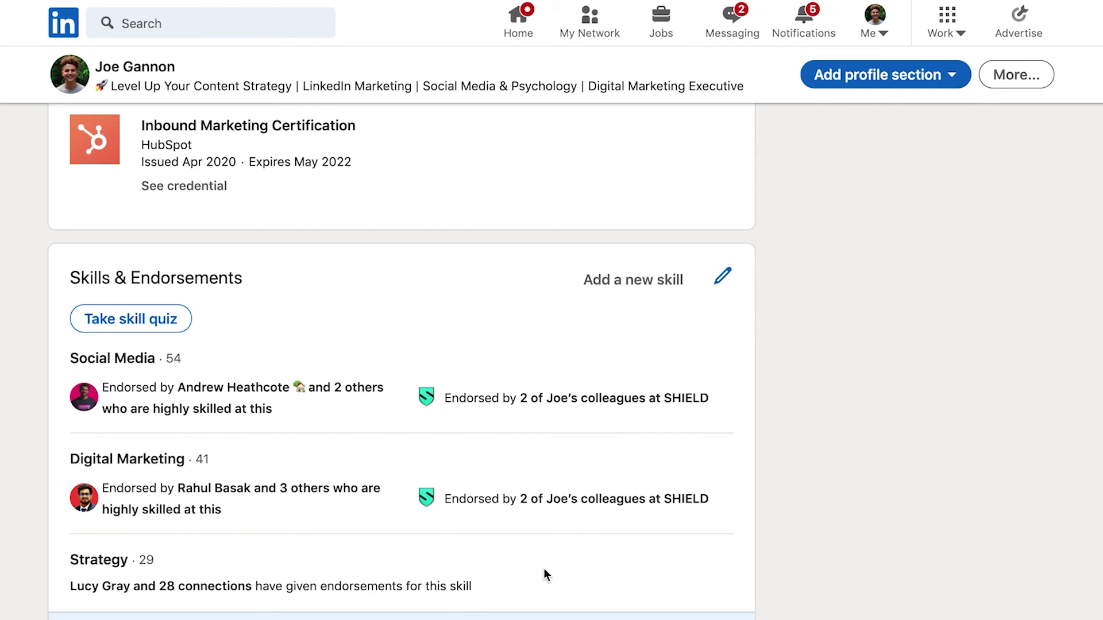
Add 'Content Marketing' as a new skill from the suggestion list and save it
click(672, 282)
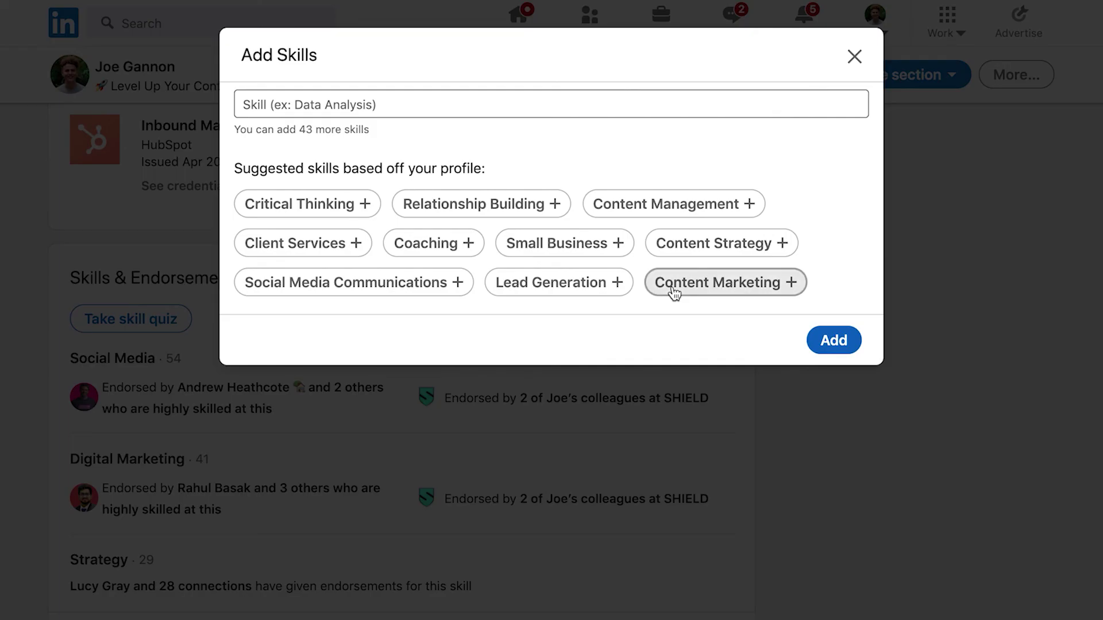
text(Co)
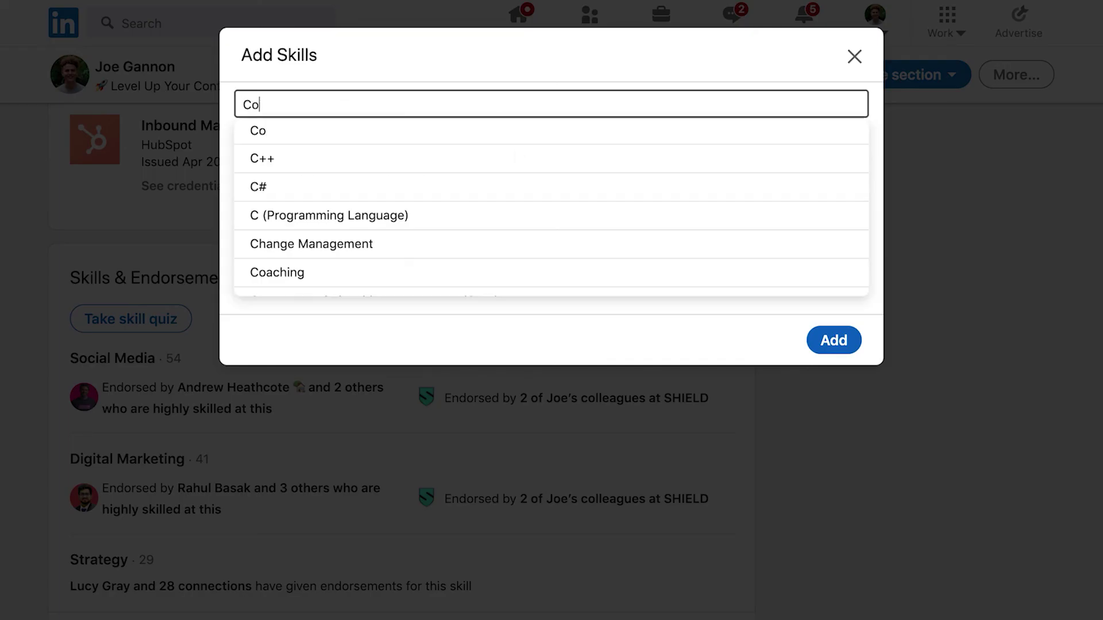
text(ntent Marketing)
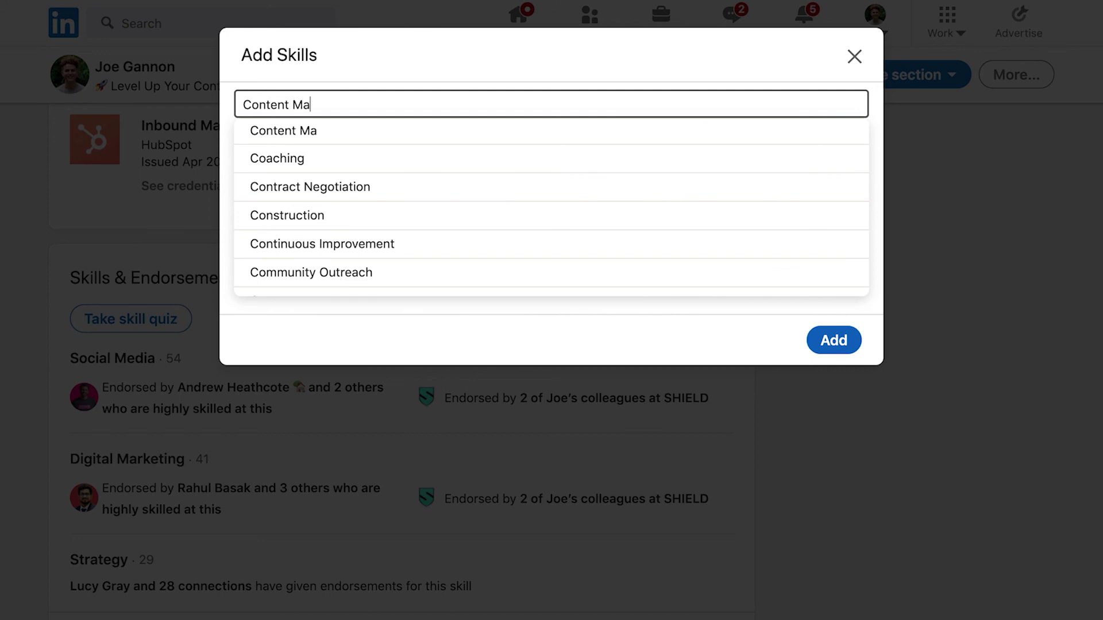
click(466, 133)
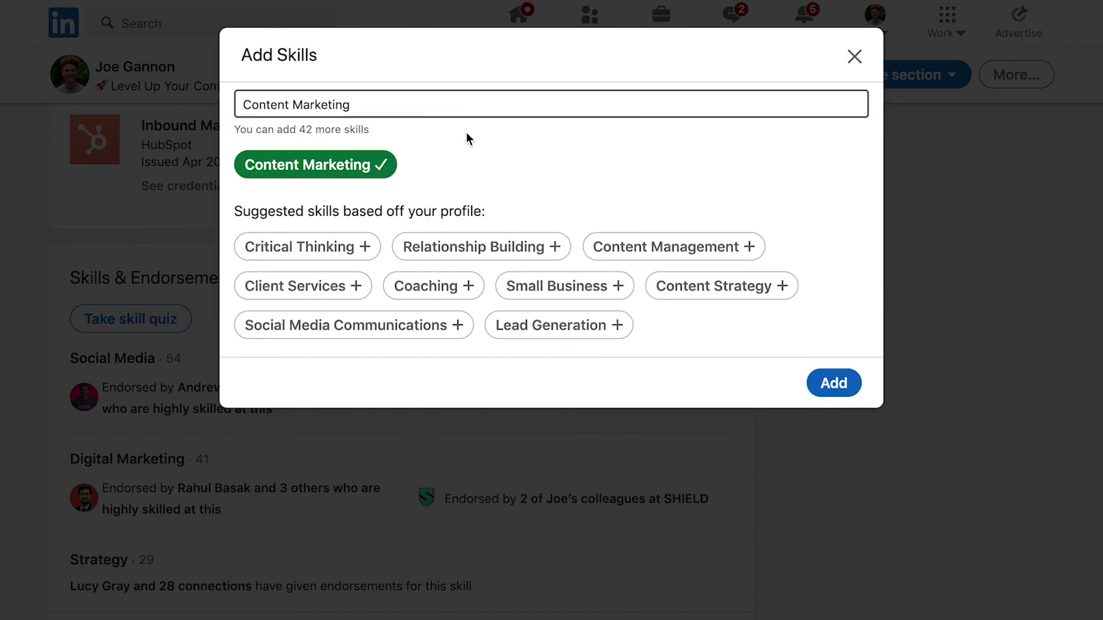
click(842, 393)
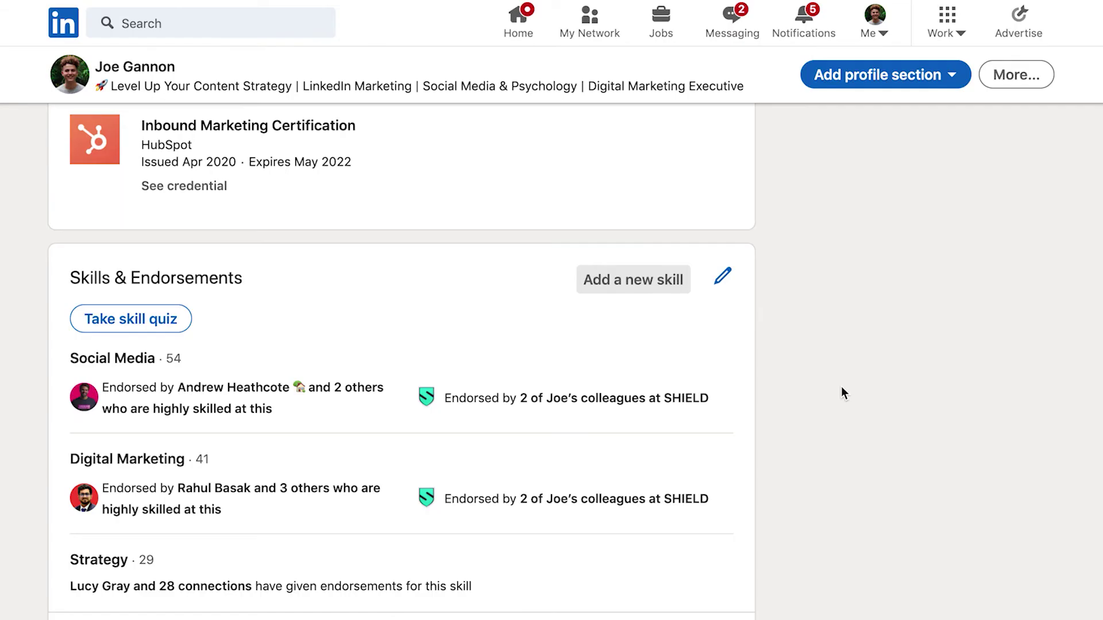
Bring up Reorder Skills & Endorsements and find Content Marketing under Industry Knowledge
click(718, 277)
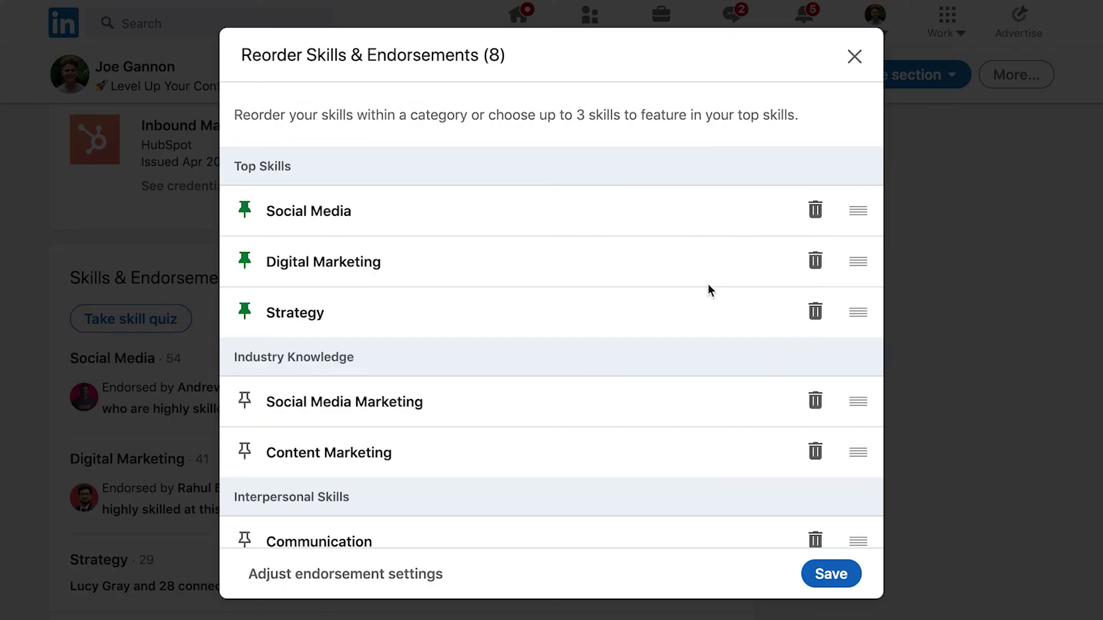
scroll(709, 291, down, 3)
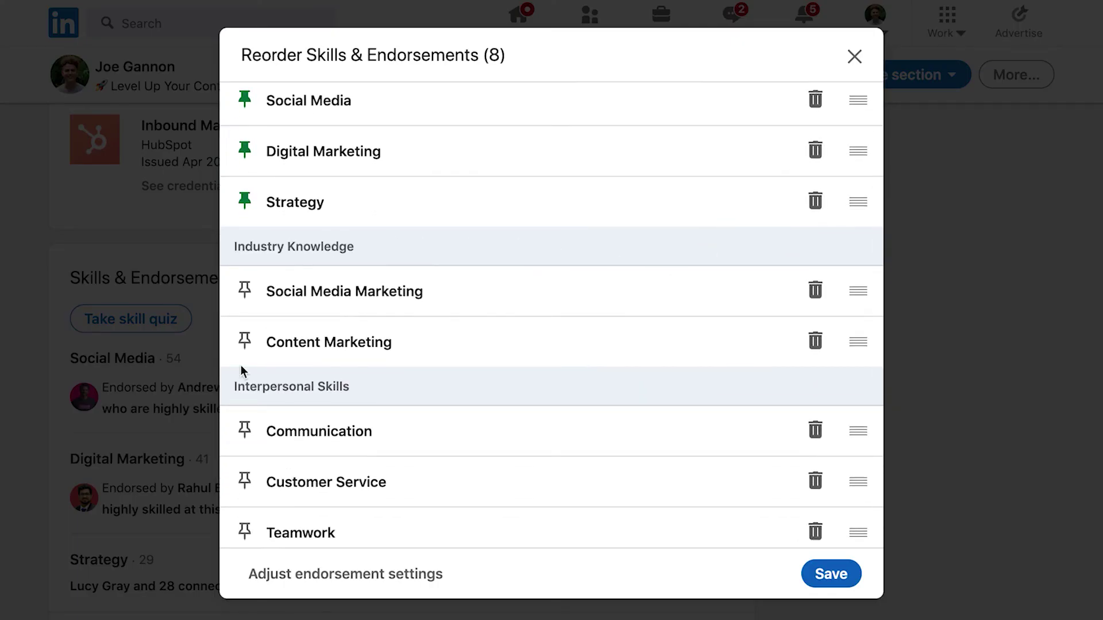